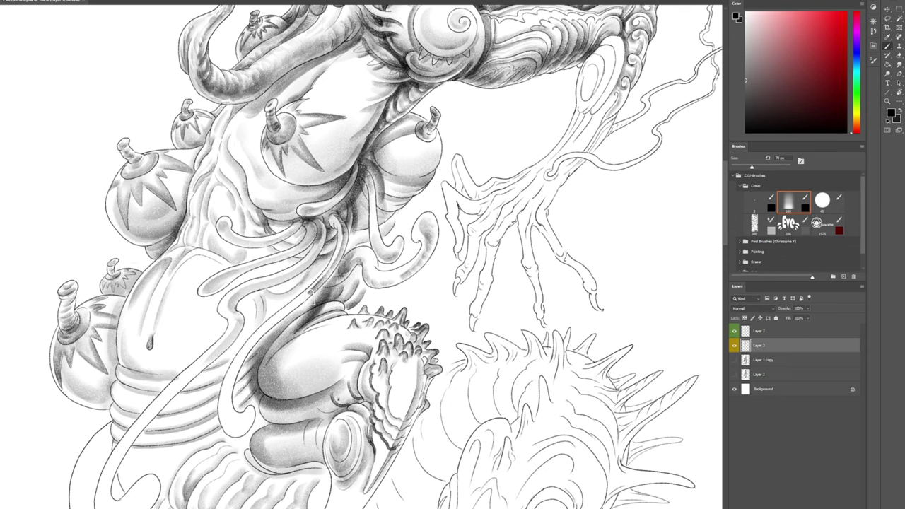
- Shade the gap below the large stemmed chest gourd and the tendril roots with a smaller brush in a sampled mid grey
key(x)
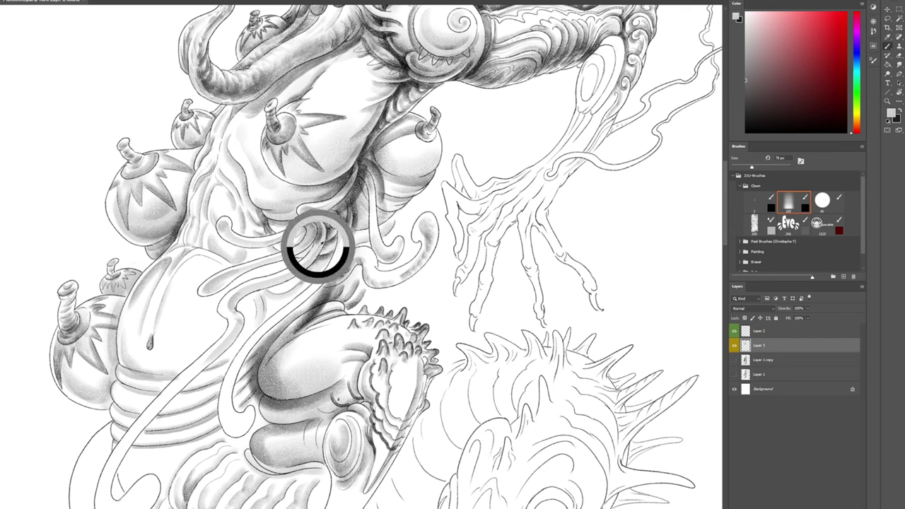
alt+click(319, 233)
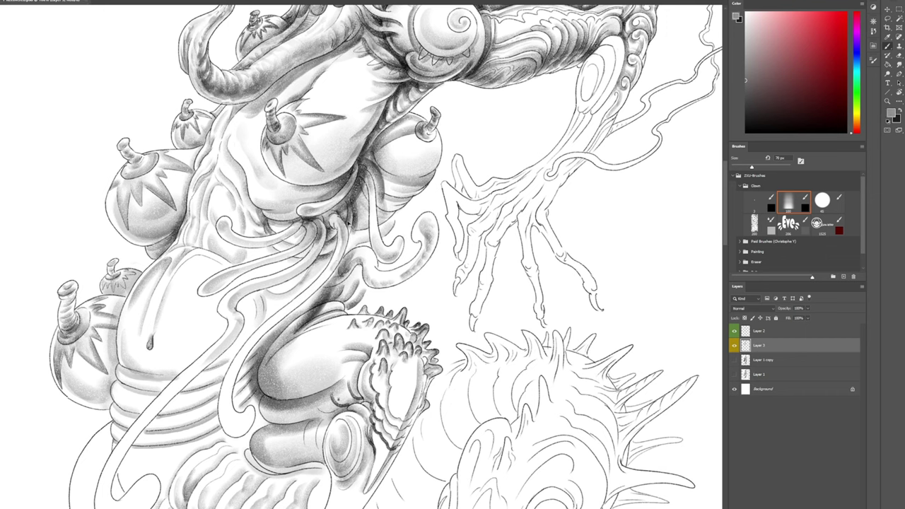
key(bracketleft)
key(bracketleft)
drag(355, 186, 338, 210)
mouse_move(363, 171)
mouse_down()
mouse_move(344, 205)
mouse_move(357, 189)
mouse_up()
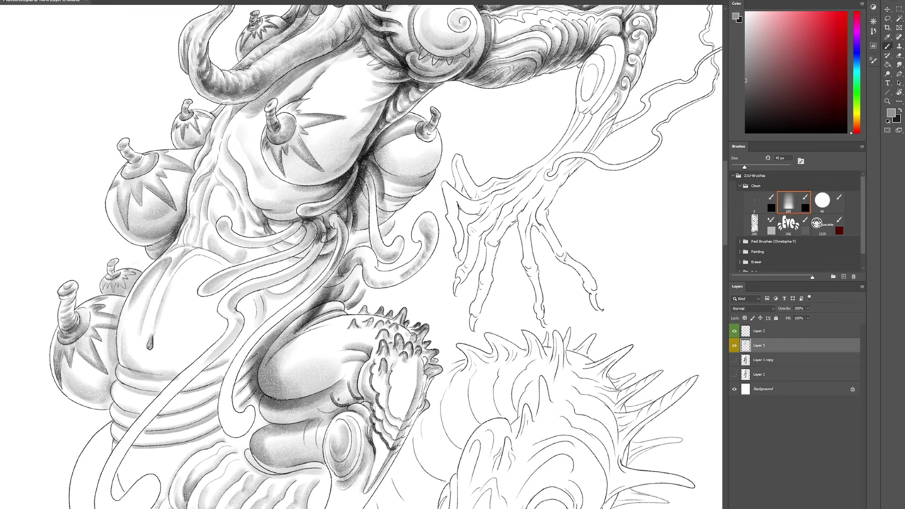
drag(338, 226, 337, 216)
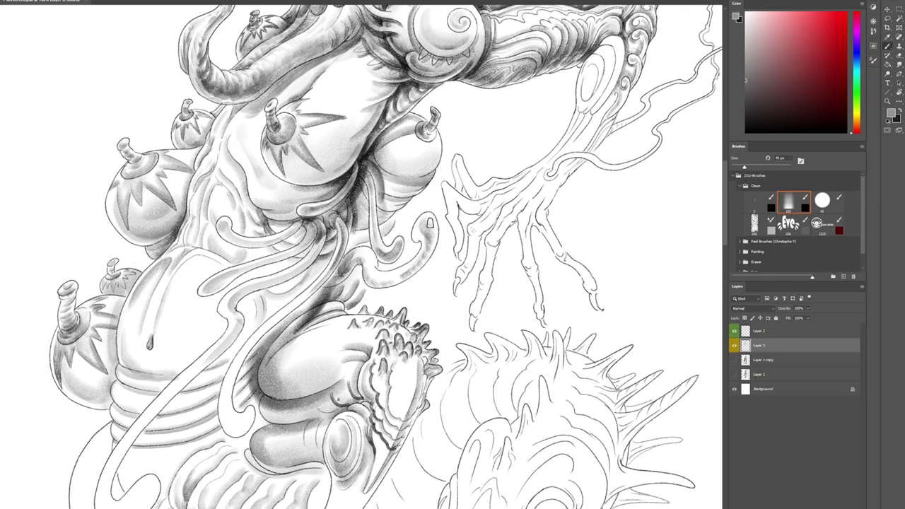
- Shade the curled tip of the tendril beside the torso and the shadow between the long tendril and the bent thigh
mouse_move(428, 219)
mouse_down()
mouse_move(420, 222)
mouse_move(427, 240)
mouse_move(419, 228)
mouse_move(428, 242)
mouse_up()
key(e)
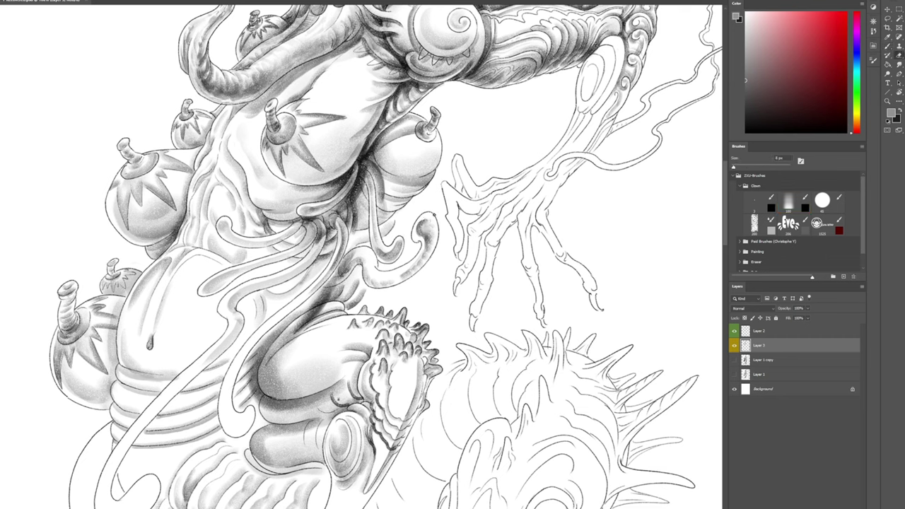
key(b)
mouse_move(267, 372)
mouse_down()
mouse_move(324, 319)
mouse_move(333, 266)
mouse_up()
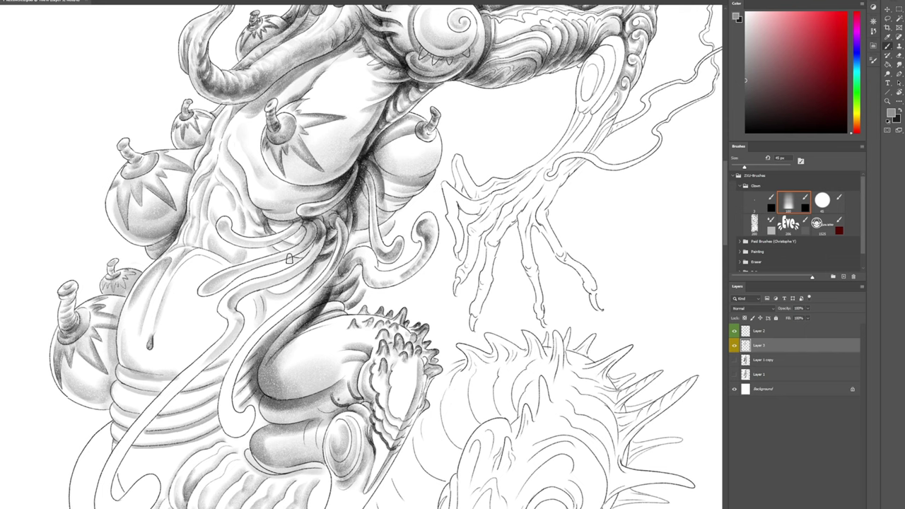
- Shade the two short drooping tendrils over the upper belly with a grey sampled from the drawing
key(r)
drag(460, 199, 343, 144)
alt+click(301, 283)
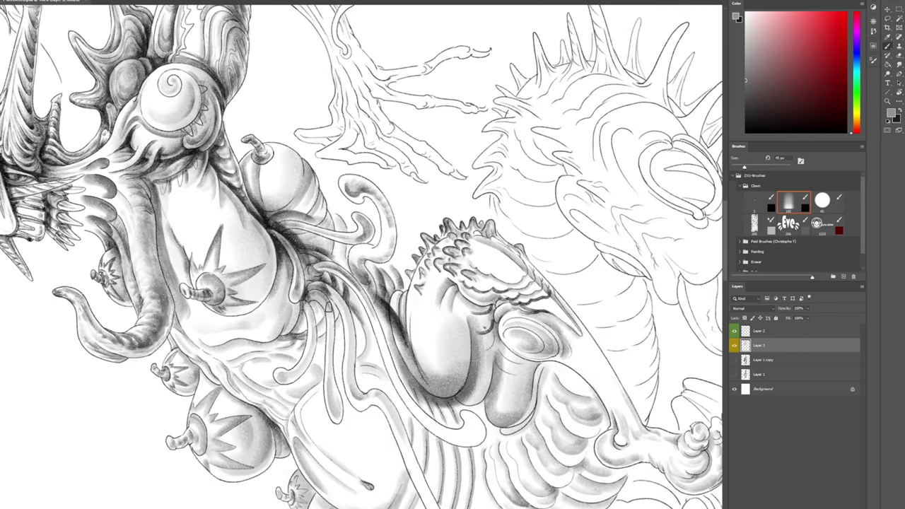
drag(327, 302, 331, 360)
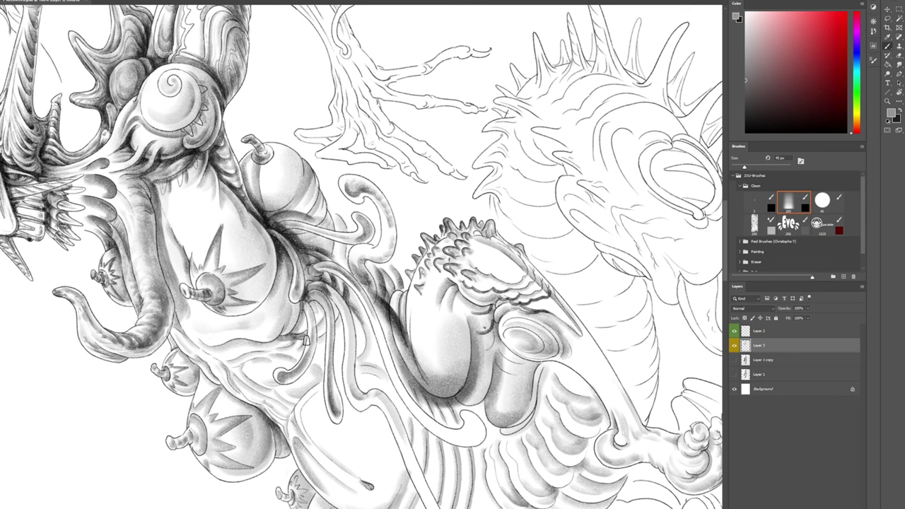
key(e)
key(b)
mouse_move(298, 327)
mouse_down()
mouse_move(302, 292)
mouse_move(292, 337)
mouse_move(303, 296)
mouse_up()
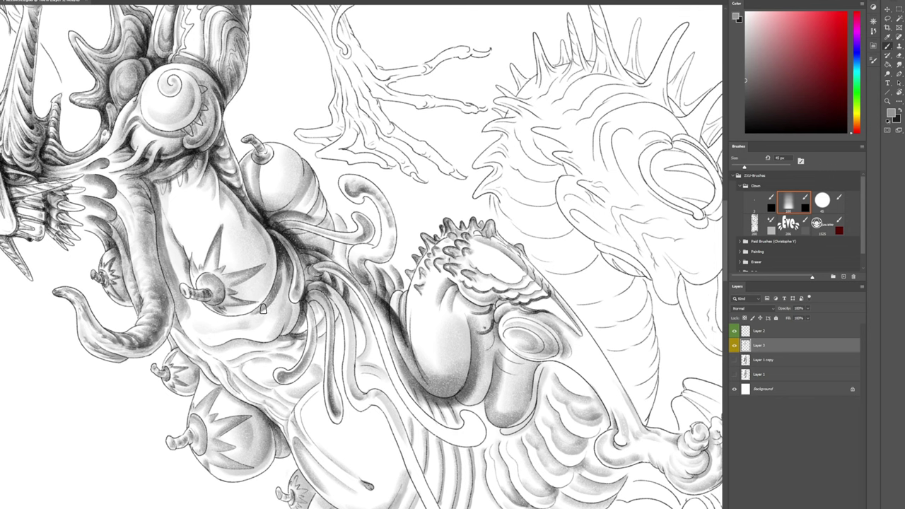
- Darken the curved underside of the large stemmed chest gourd toward the tendril roots
mouse_move(255, 314)
mouse_down()
mouse_move(276, 297)
mouse_move(287, 241)
mouse_up()
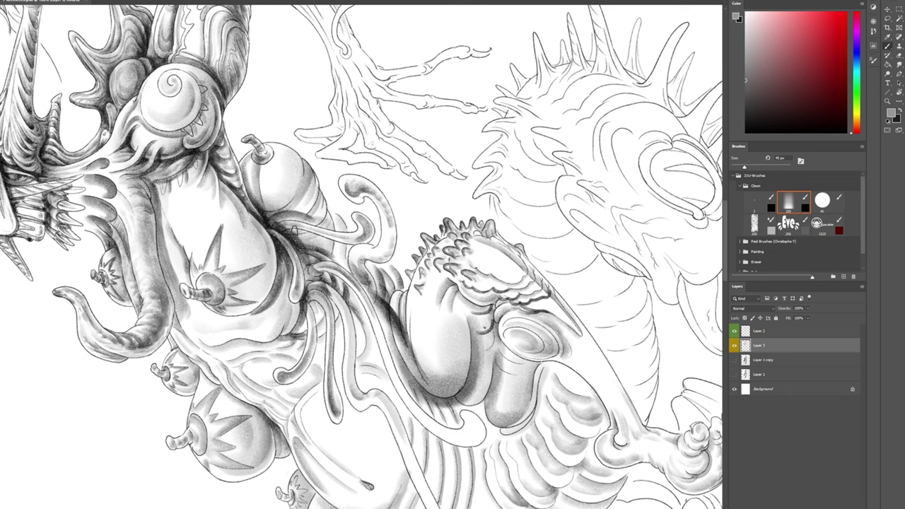
key(ctrl+z)
drag(247, 315, 282, 244)
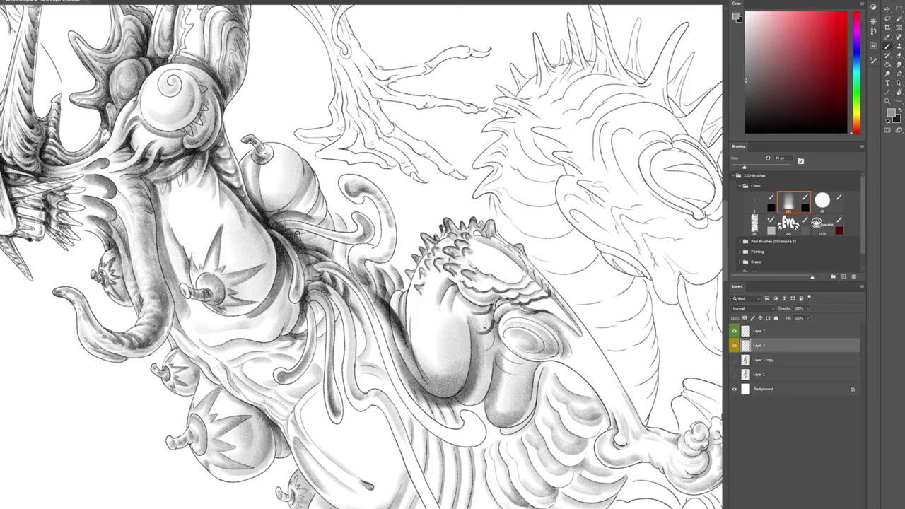
- Shade the crease between the large chest gourd and the smaller gourd behind it, up toward the armpit
key(r)
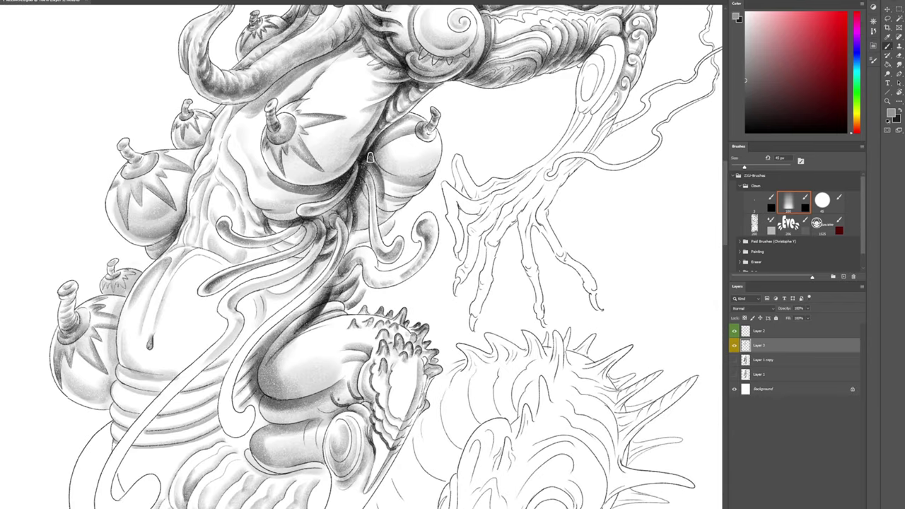
drag(370, 158, 412, 130)
key(ctrl+z)
drag(370, 157, 419, 130)
mouse_move(367, 158)
mouse_down()
mouse_move(401, 125)
mouse_move(387, 132)
mouse_move(389, 111)
mouse_move(370, 144)
mouse_up()
drag(387, 114, 364, 153)
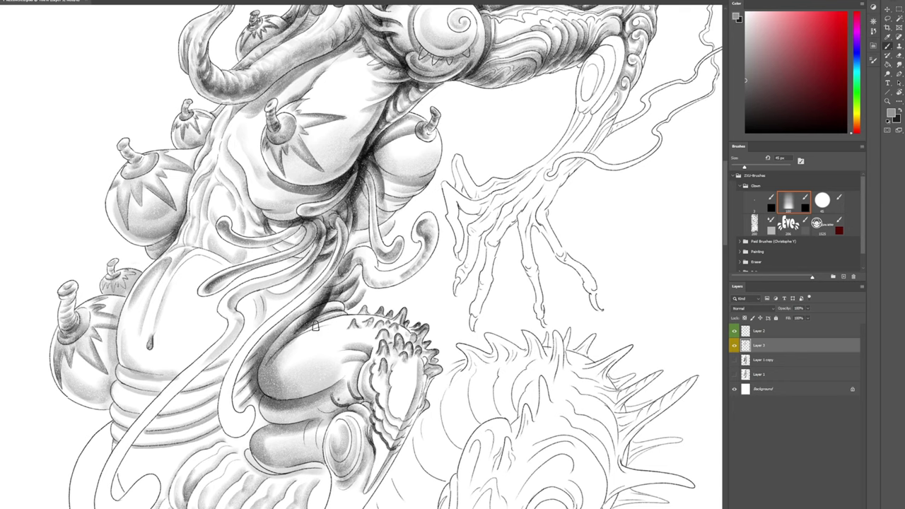
- Shade the hooked lower end of the tendril beside the bent thigh with a lighter sampled grey
drag(369, 292, 426, 178)
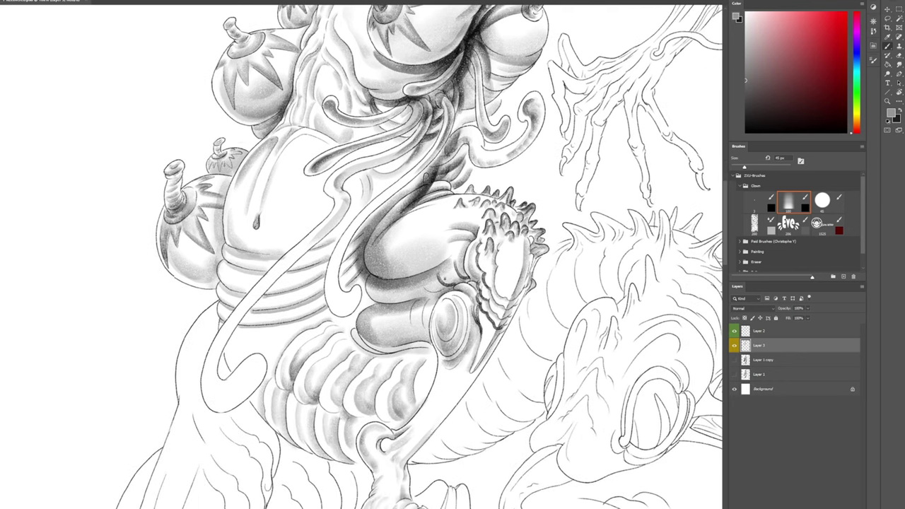
alt+click(344, 177)
mouse_move(366, 216)
mouse_down()
mouse_move(345, 247)
mouse_move(338, 288)
mouse_move(345, 303)
mouse_move(352, 295)
mouse_up()
key(ctrl+z)
mouse_move(354, 231)
mouse_down()
mouse_move(337, 262)
mouse_move(334, 289)
mouse_move(350, 297)
mouse_move(343, 308)
mouse_move(353, 288)
mouse_up()
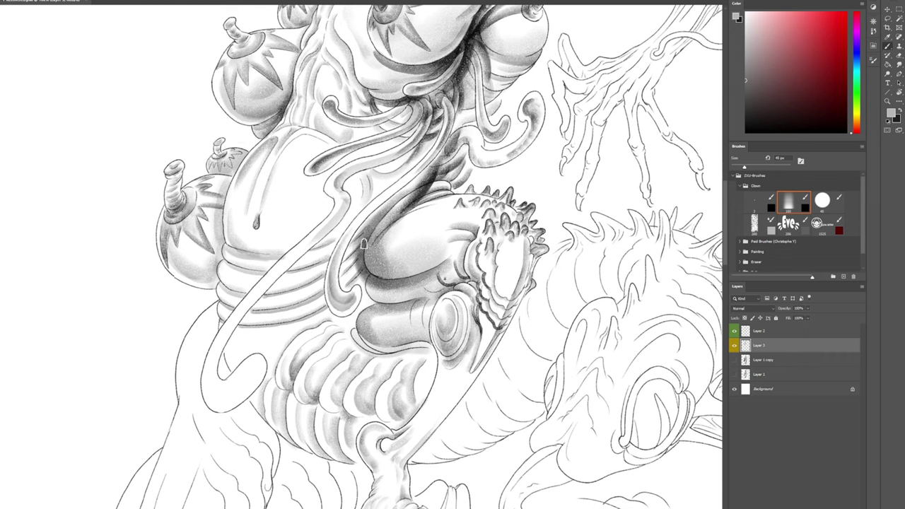
mouse_move(348, 243)
mouse_down()
mouse_move(414, 179)
mouse_move(341, 255)
mouse_up()
key(ctrl+z)
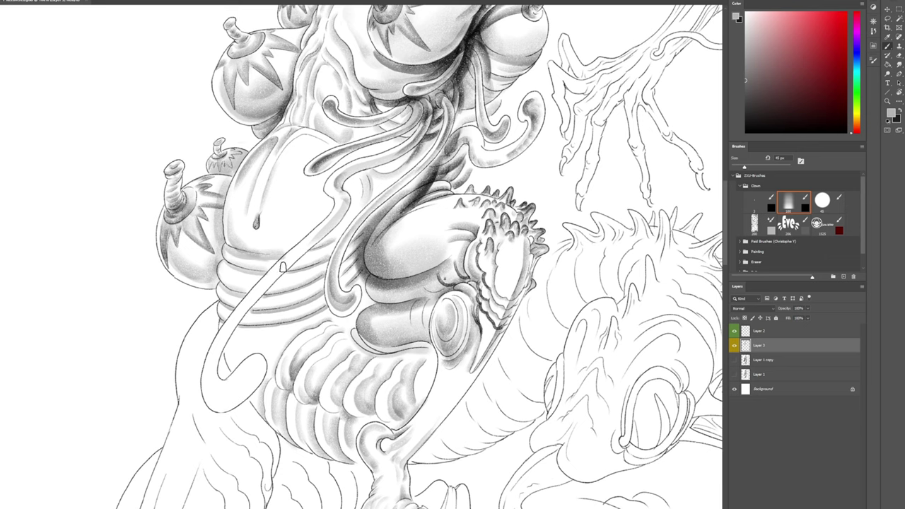
- Shade the long tendril crossing the belly folds down to its curled end using a larger brush
key(e)
key(b)
key(r)
drag(362, 166, 319, 173)
key(b)
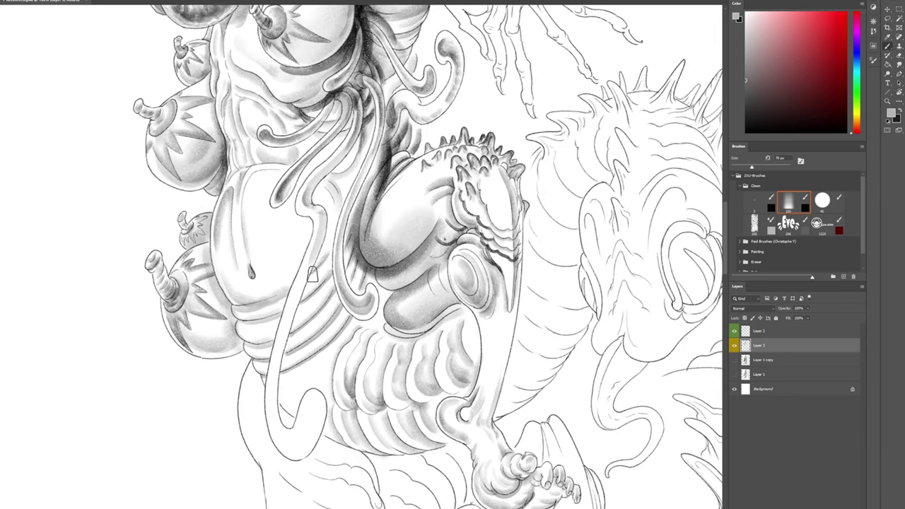
mouse_move(324, 235)
mouse_down()
mouse_move(291, 322)
mouse_move(315, 253)
mouse_up()
key(ctrl+z)
drag(323, 235, 280, 345)
key(ctrl+z)
mouse_move(312, 256)
mouse_down()
mouse_move(279, 360)
mouse_move(281, 430)
mouse_move(318, 409)
mouse_move(298, 448)
mouse_move(286, 450)
mouse_move(278, 398)
mouse_move(302, 393)
mouse_move(300, 442)
mouse_move(313, 443)
mouse_move(298, 452)
mouse_move(318, 402)
mouse_up()
drag(306, 453, 318, 405)
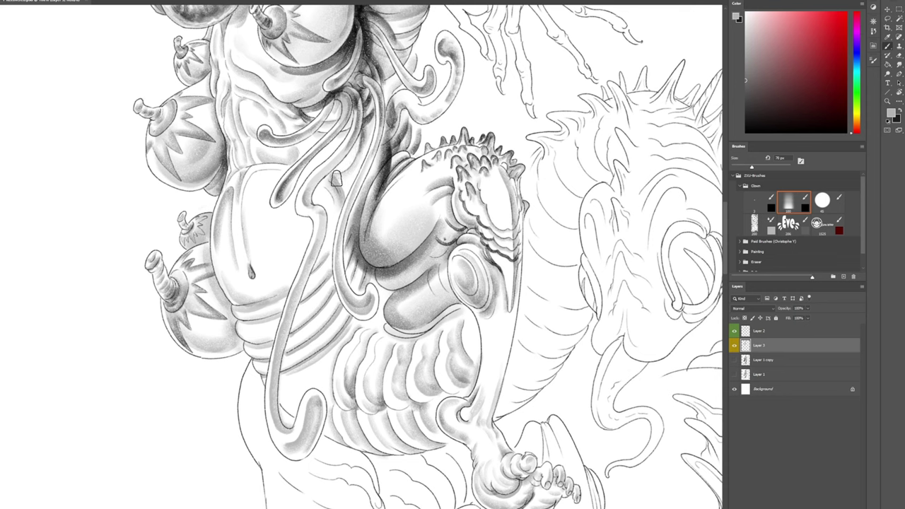
- Shade the strip of belly between the two long tendrils just below their roots
drag(339, 178, 364, 135)
key(ctrl+z)
drag(339, 179, 363, 140)
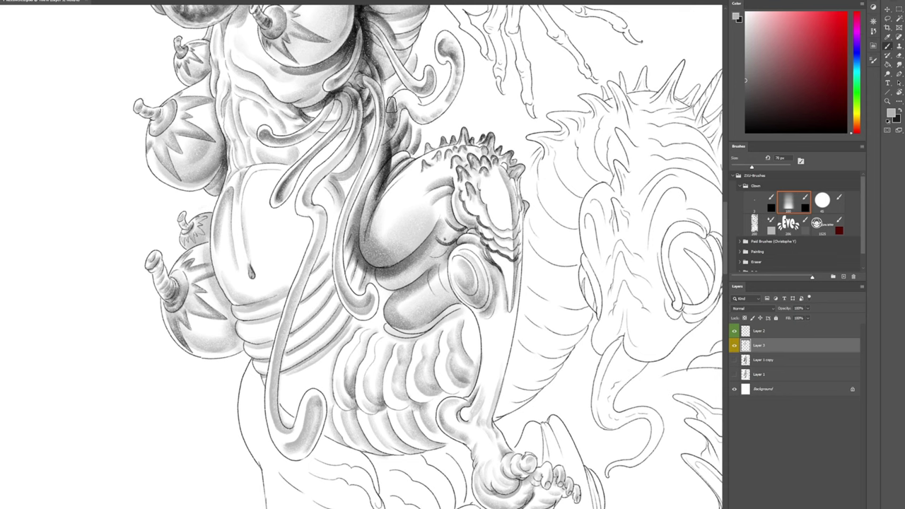
- Darken the hip folds above the bent thigh and shade the thigh toward the scaly knee
drag(386, 145, 397, 105)
key(ctrl+z)
mouse_move(391, 150)
mouse_down()
mouse_move(397, 141)
mouse_move(406, 152)
mouse_move(412, 146)
mouse_up()
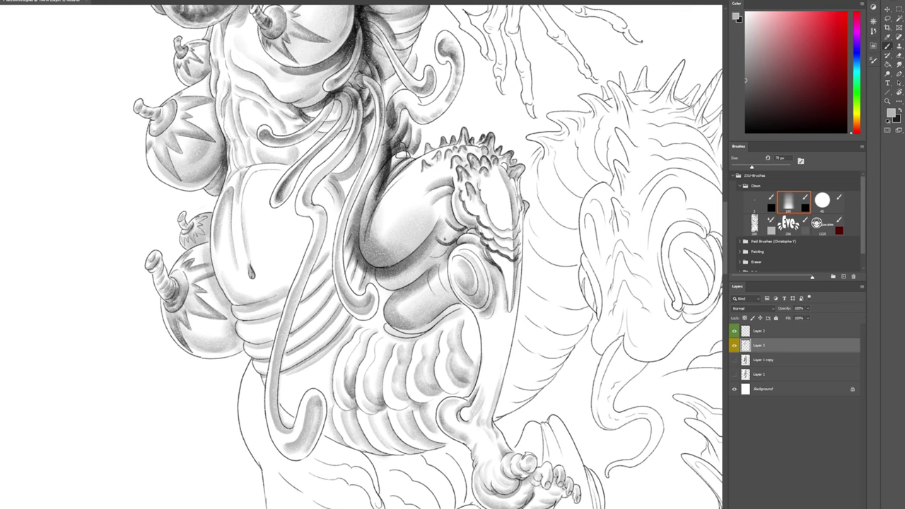
drag(393, 151, 430, 141)
drag(431, 212, 419, 224)
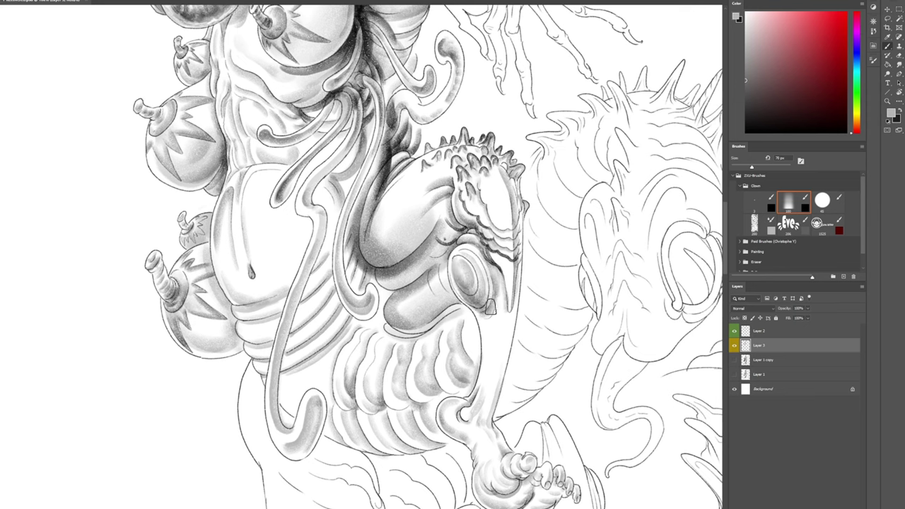
- Shade around the oval disc below the scaly knee and down the back edge of the shin
drag(457, 271, 486, 309)
mouse_move(459, 252)
mouse_down()
mouse_move(455, 285)
mouse_move(479, 310)
mouse_up()
mouse_move(465, 274)
mouse_down()
mouse_move(480, 310)
mouse_move(463, 274)
mouse_move(489, 238)
mouse_up()
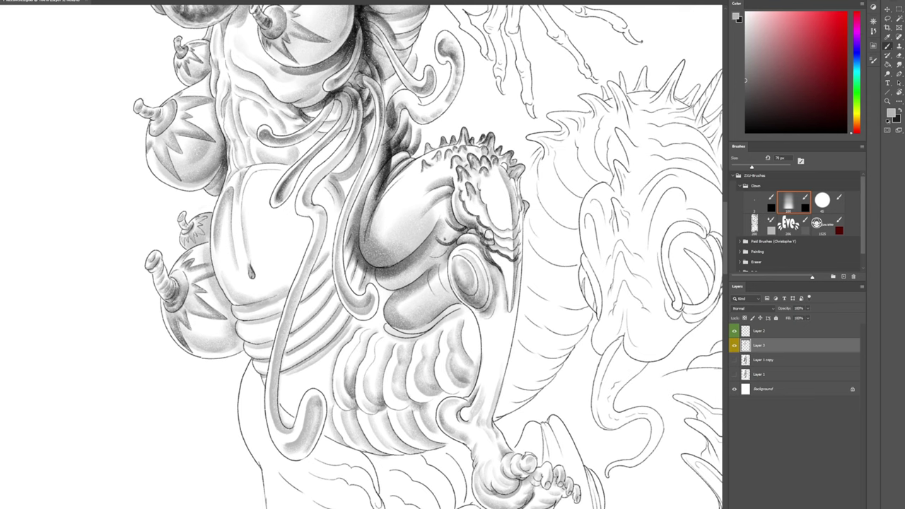
drag(470, 298, 486, 319)
key(ctrl+z)
drag(479, 307, 485, 372)
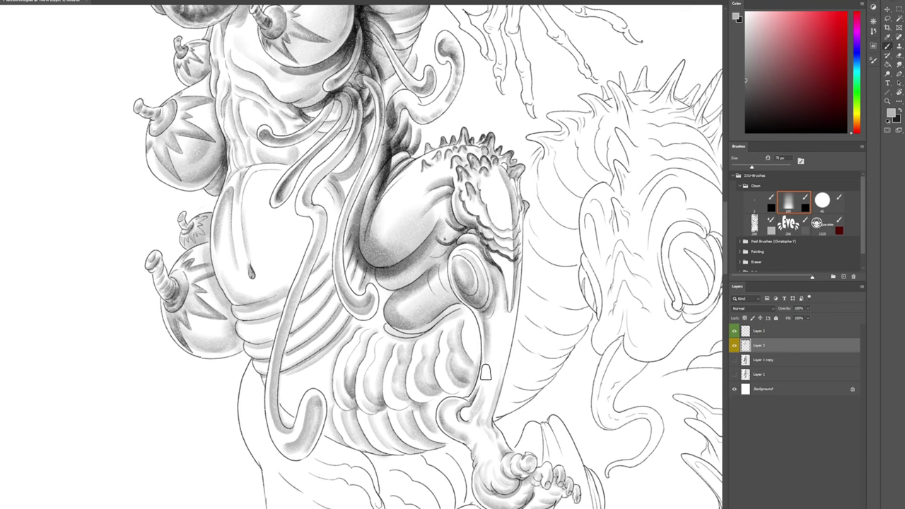
- Shade the length of the shin down to the ankle hollow above the curled foot
mouse_move(488, 334)
mouse_down()
mouse_move(482, 381)
mouse_move(500, 336)
mouse_move(493, 398)
mouse_move(512, 276)
mouse_move(504, 346)
mouse_up()
key(ctrl+z)
drag(492, 391, 512, 276)
key(ctrl+z)
drag(510, 384, 489, 260)
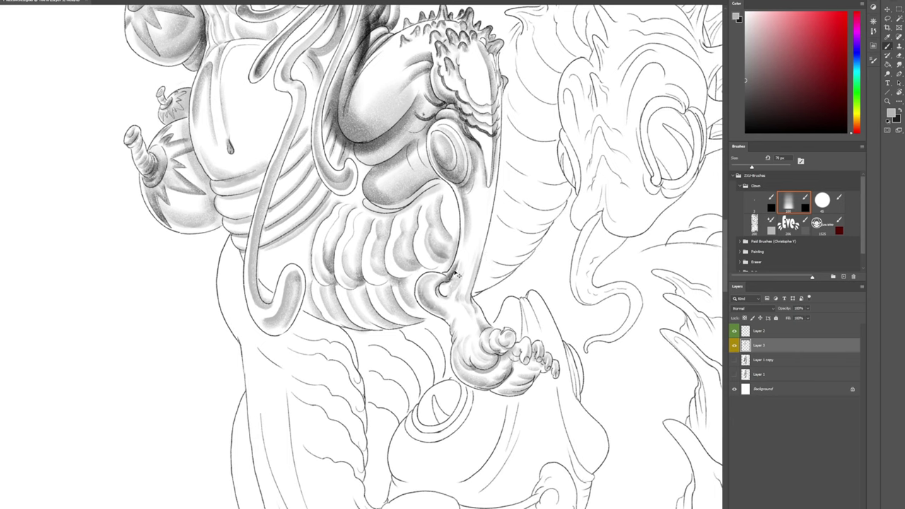
drag(447, 283, 453, 297)
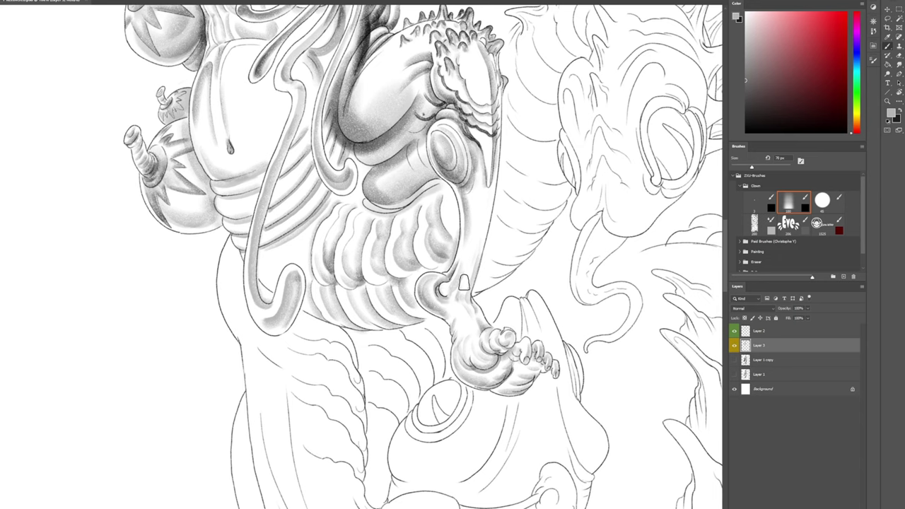
- Deepen the shading between the scalloped belly scales and around the inner end of the rounded stump below the thigh
mouse_move(358, 277)
mouse_down()
mouse_move(357, 256)
mouse_move(365, 285)
mouse_move(369, 232)
mouse_up()
drag(358, 268, 361, 245)
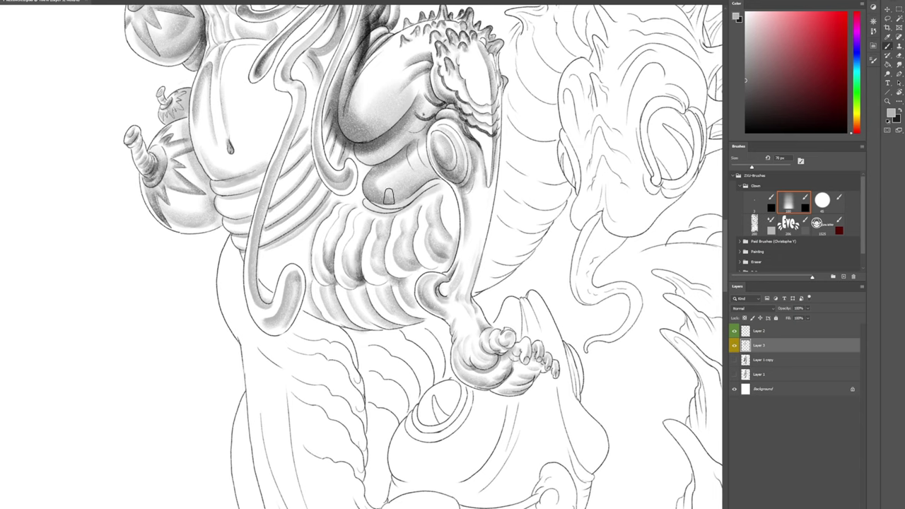
mouse_move(372, 195)
mouse_down()
mouse_move(341, 186)
mouse_move(399, 127)
mouse_move(374, 191)
mouse_move(349, 158)
mouse_up()
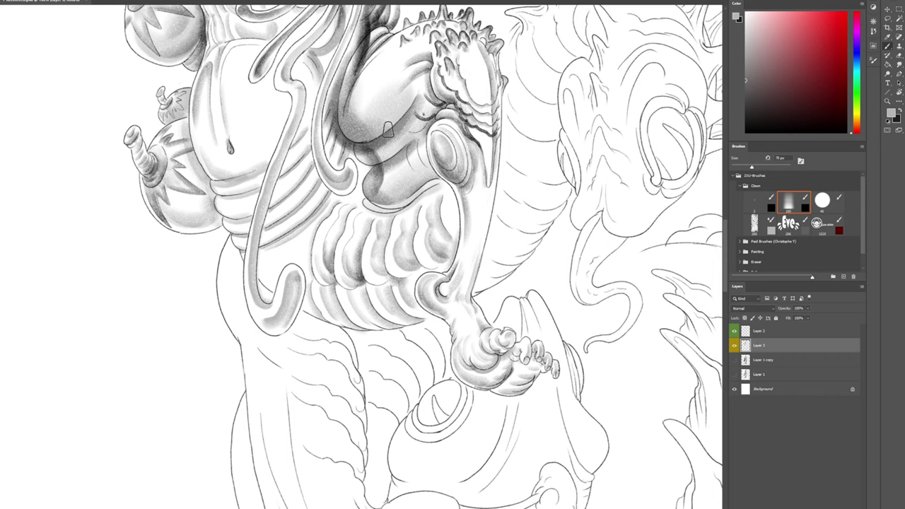
- Lay a dark shadow from the rounded stump up along the inner edge of the bent thigh
key(r)
drag(331, 126, 391, 123)
key(space)
drag(488, 147, 451, 289)
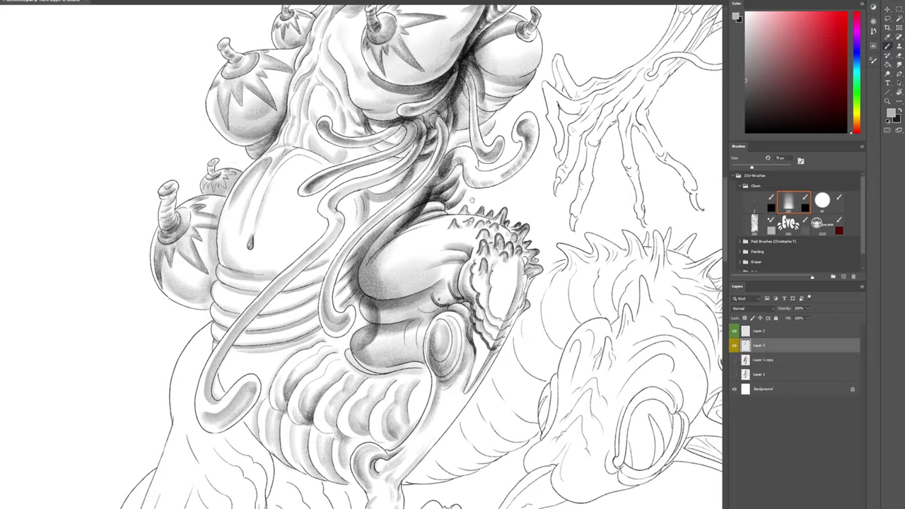
drag(469, 199, 459, 440)
drag(240, 10, 246, 101)
drag(463, 473, 480, 163)
mouse_move(387, 383)
mouse_down()
mouse_move(389, 360)
mouse_move(379, 413)
mouse_move(384, 338)
mouse_move(390, 370)
mouse_move(396, 304)
mouse_move(390, 333)
mouse_move(409, 300)
mouse_up()
drag(385, 358, 417, 283)
key(ctrl+z)
key(ctrl+z)
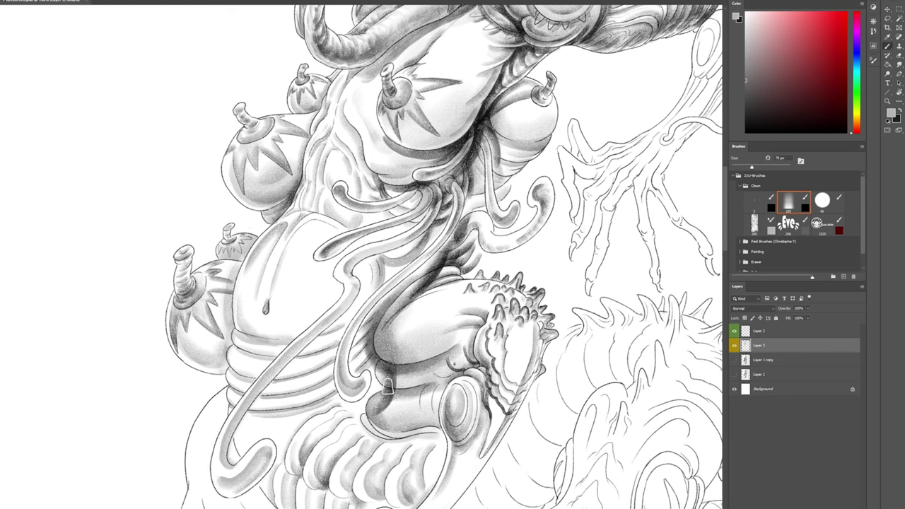
mouse_move(388, 386)
mouse_down()
mouse_move(384, 352)
mouse_move(422, 285)
mouse_up()
mouse_move(391, 366)
mouse_down()
mouse_move(413, 293)
mouse_move(428, 285)
mouse_up()
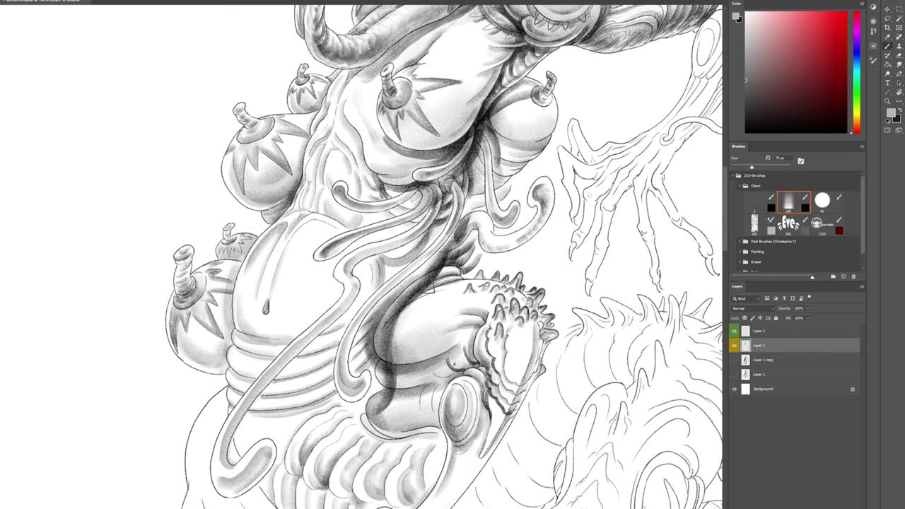
- Darken the long tendril beside the bent thigh and continue the shading up to the tendril roots
drag(388, 327, 398, 310)
drag(378, 287, 448, 212)
key(ctrl+z)
mouse_move(383, 283)
mouse_down()
mouse_move(448, 220)
mouse_move(450, 204)
mouse_up()
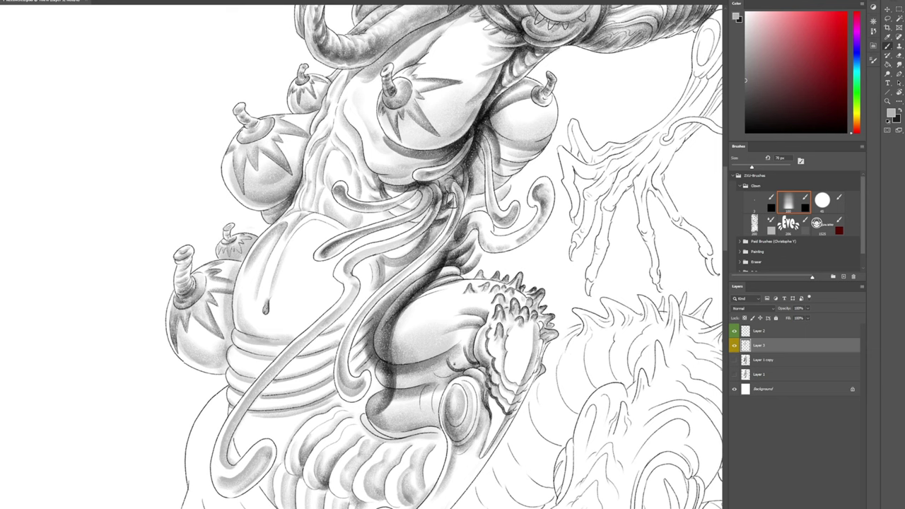
- Deepen the shadows between the tendril roots and the hip folds, and beside the hooked tendril at the thigh
drag(424, 251, 454, 193)
mouse_move(426, 248)
mouse_down()
mouse_move(467, 182)
mouse_move(454, 239)
mouse_move(472, 201)
mouse_up()
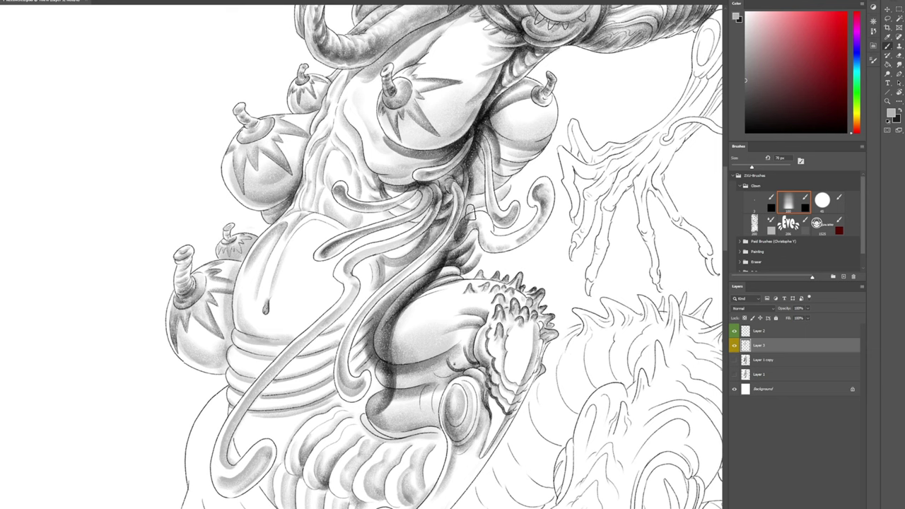
drag(459, 233, 470, 206)
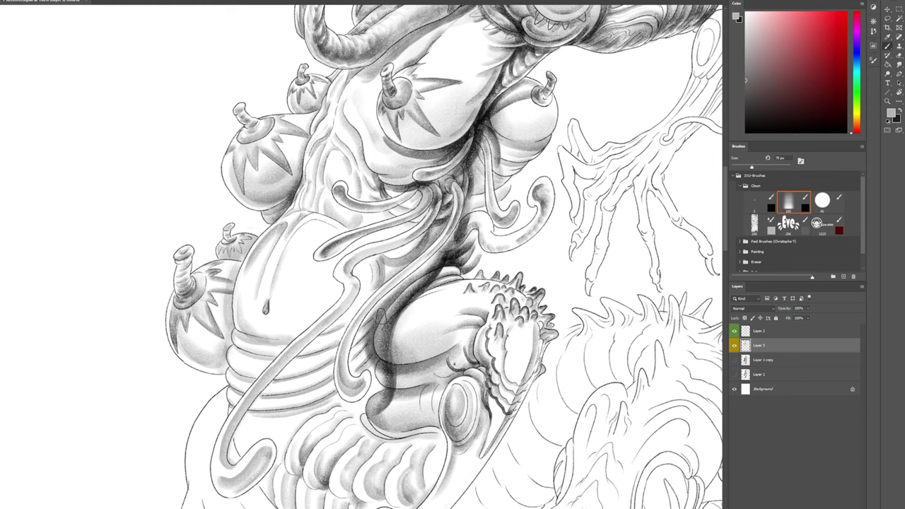
mouse_move(372, 332)
mouse_down()
mouse_move(395, 298)
mouse_move(378, 324)
mouse_move(383, 316)
mouse_up()
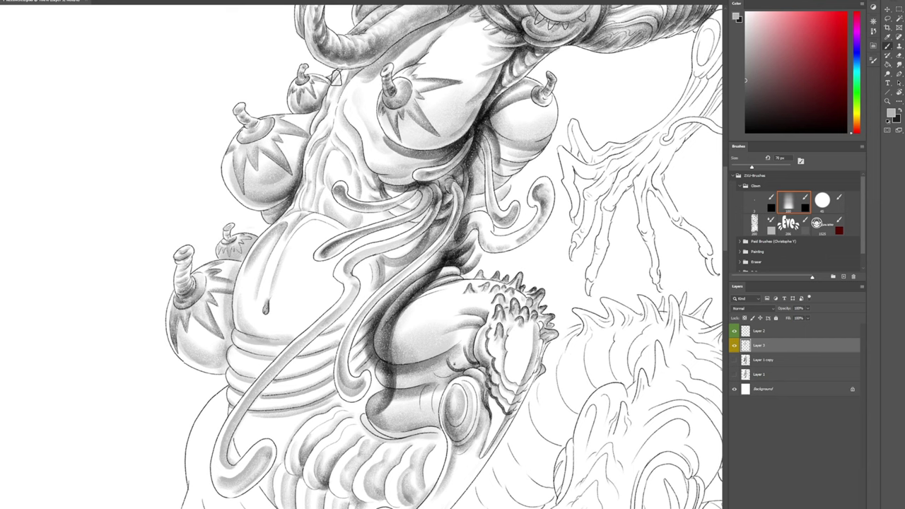
- Add broad, soft shadow around the tendril roots and adjoining hip folds with an enlarged brush
mouse_move(365, 86)
mouse_down()
mouse_move(351, 148)
mouse_move(355, 126)
mouse_up()
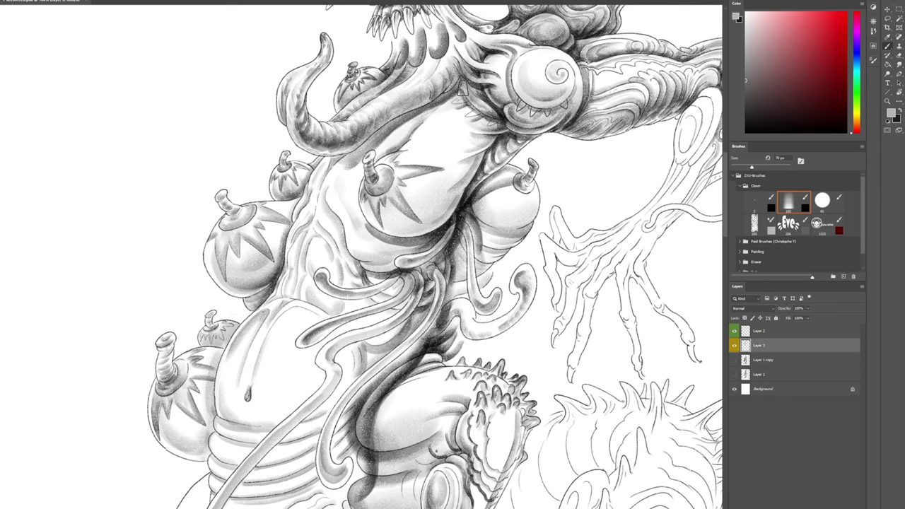
drag(459, 89, 451, 90)
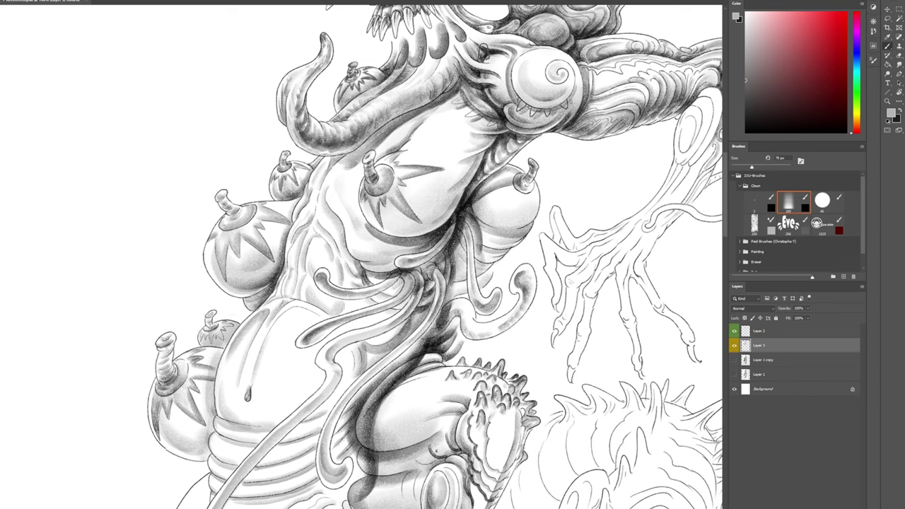
drag(501, 33, 438, 105)
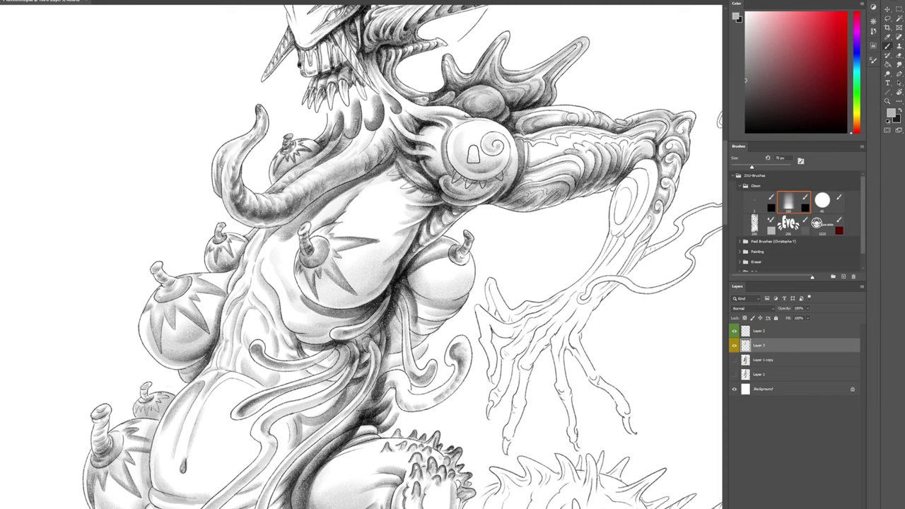
key(bracketright)
key(bracketright)
key(bracketright)
key(bracketright)
key(bracketright)
key(bracketright)
key(bracketright)
key(bracketright)
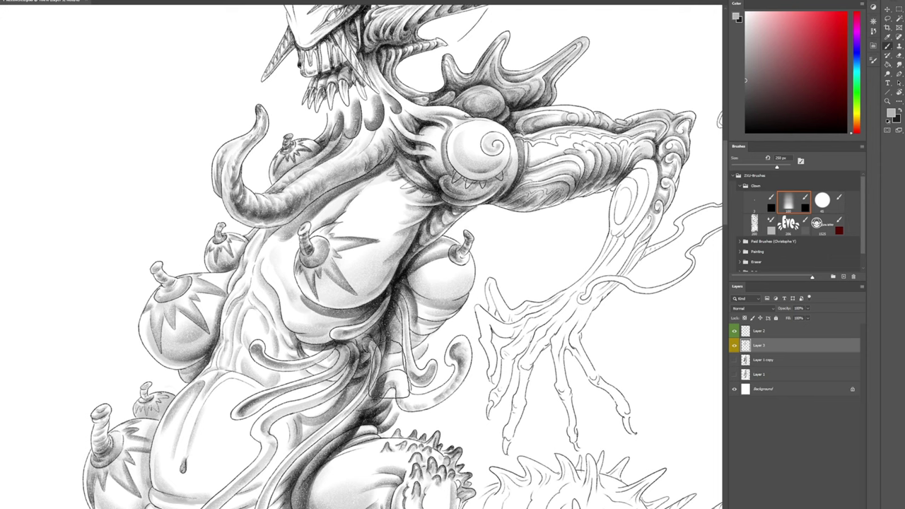
drag(402, 345, 458, 227)
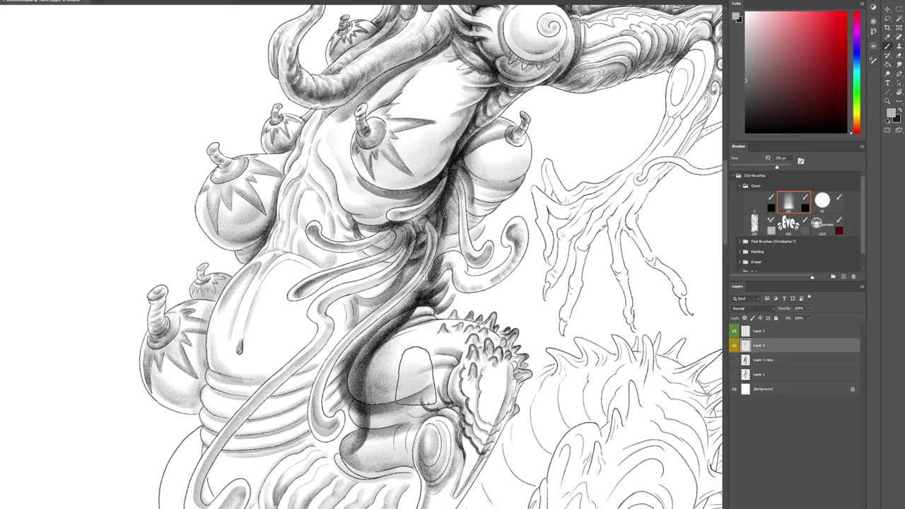
- Apply soft grey shading over the lower thigh folds and the recess beneath the spiked knee
scroll(415, 376, down, 3)
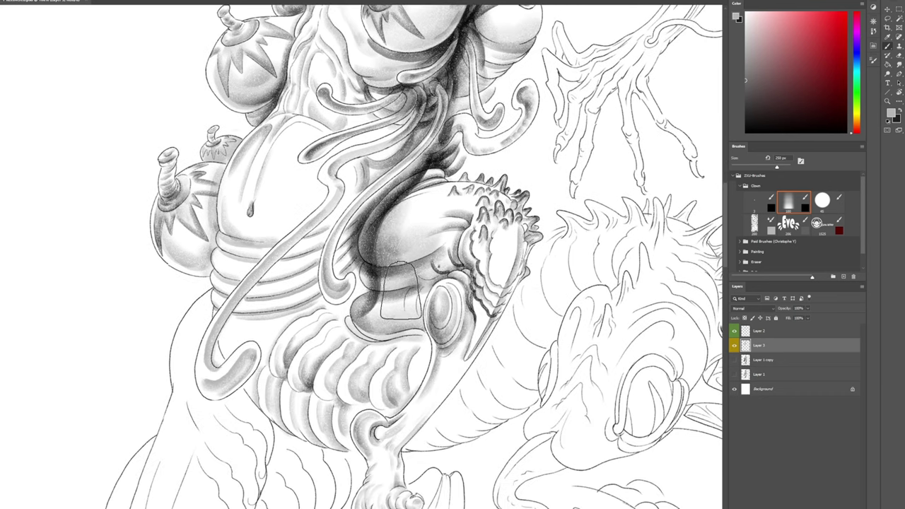
mouse_move(450, 271)
mouse_down()
mouse_move(431, 297)
mouse_move(411, 289)
mouse_move(462, 241)
mouse_move(481, 207)
mouse_up()
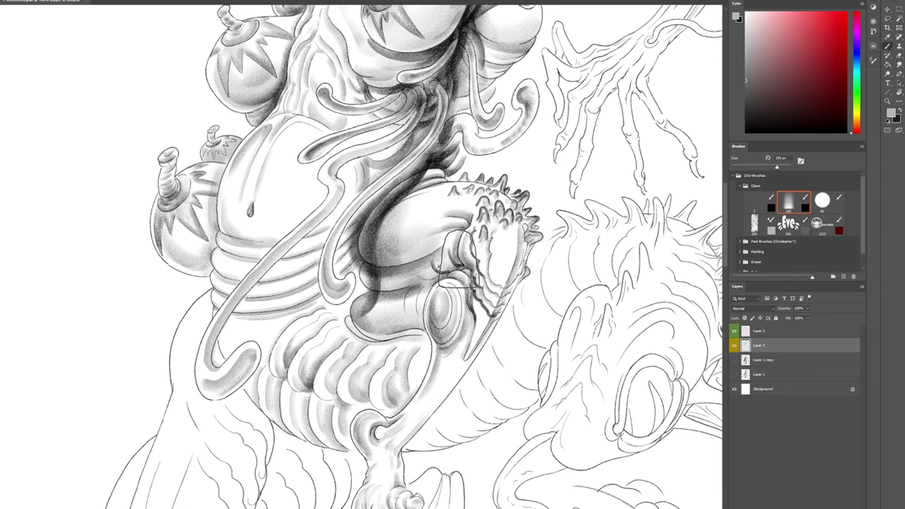
drag(460, 259, 486, 280)
scroll(487, 280, down, 2)
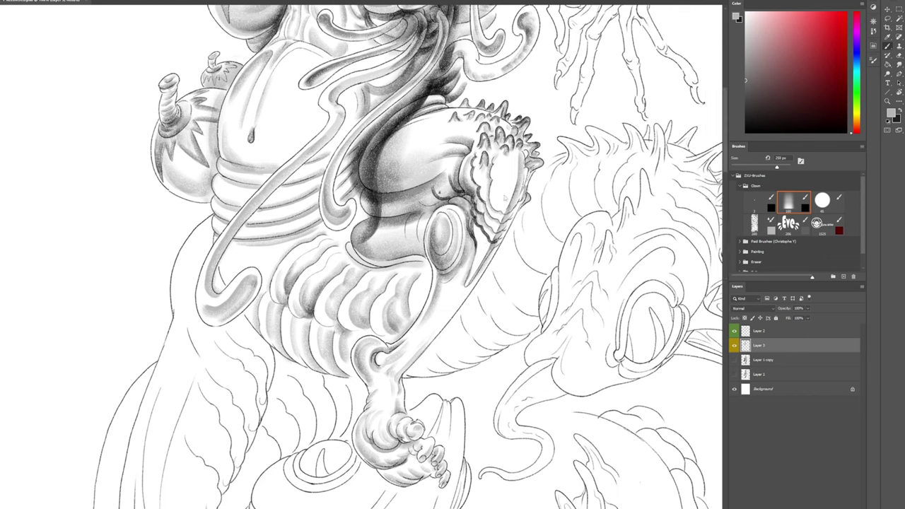
drag(453, 233, 435, 347)
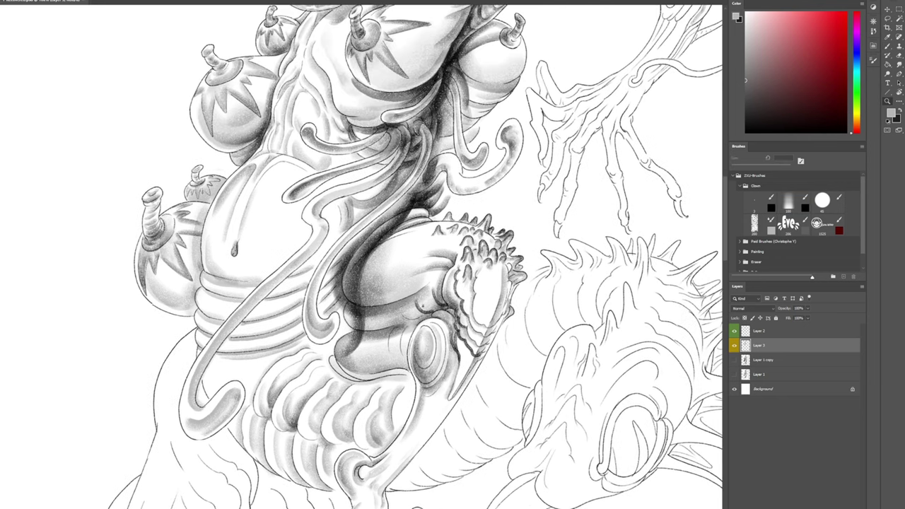
- Shade the hooked tendril beside the hip with banded darker grey sampled from the nearby shadow, using a 100 px brush
click(502, 167)
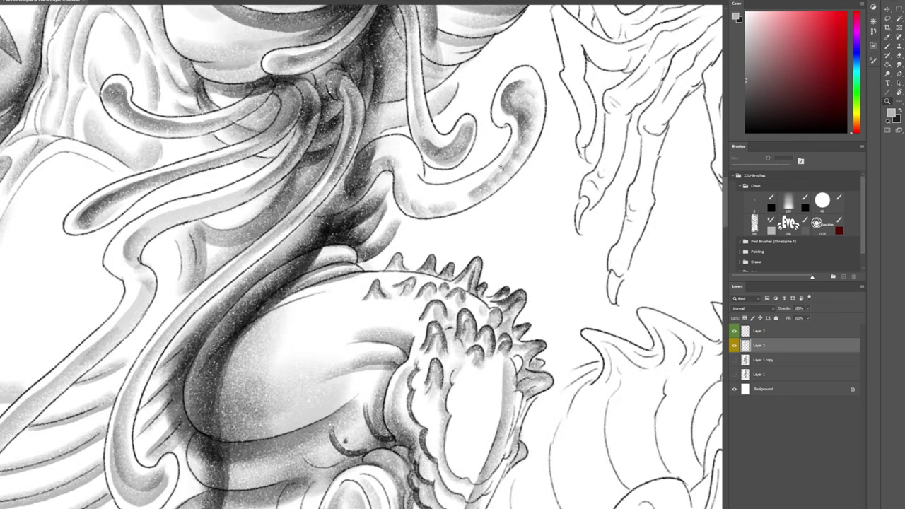
alt+click(504, 173)
key(b)
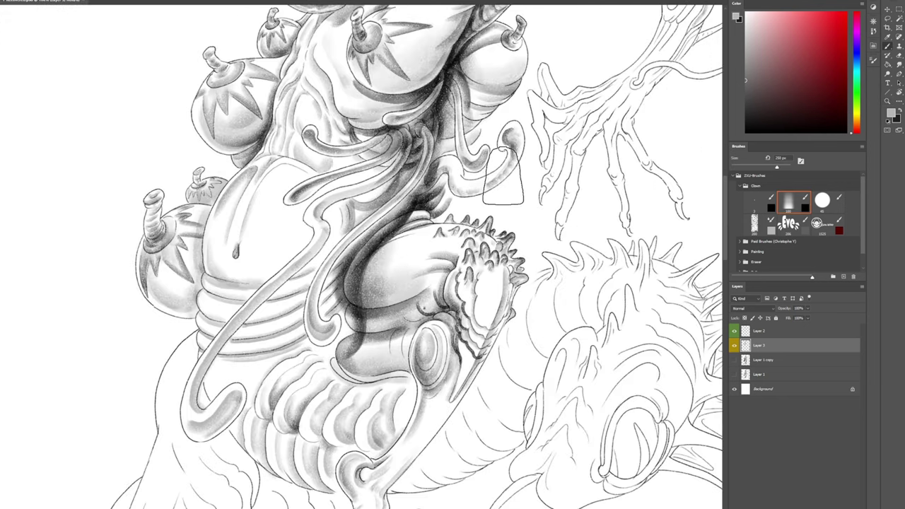
key(bracketleft)
key(bracketleft)
key(bracketleft)
key(bracketleft)
key(bracketleft)
key(bracketleft)
key(bracketleft)
key(bracketleft)
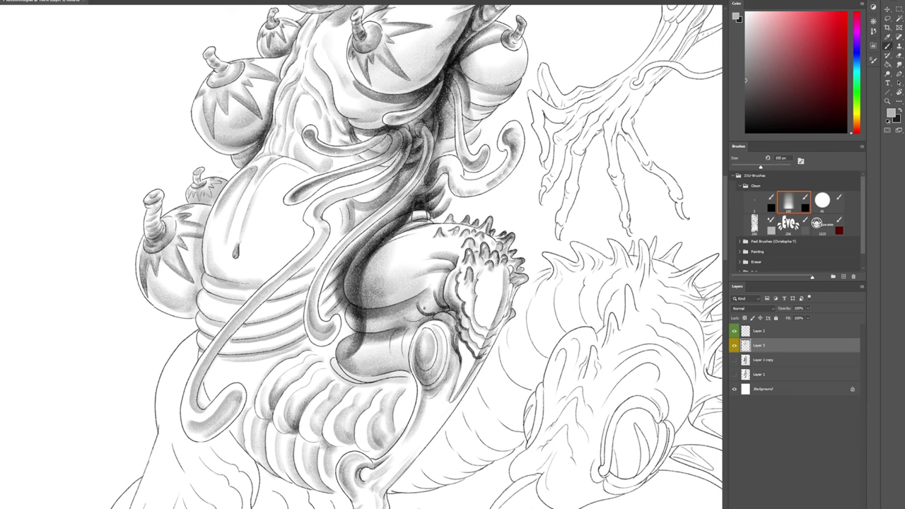
alt+click(435, 192)
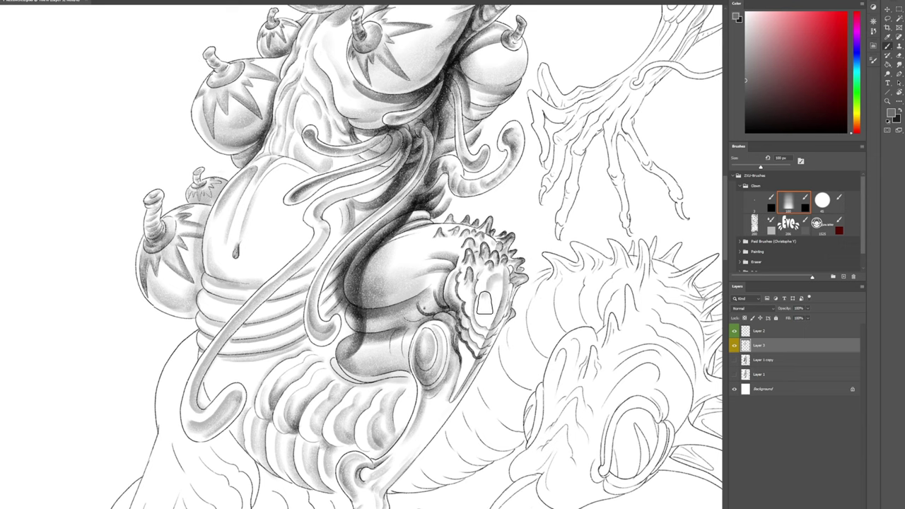
- Shade the smooth plate inside the spiked knee and darken its outer edge down to the shin
drag(486, 300, 495, 324)
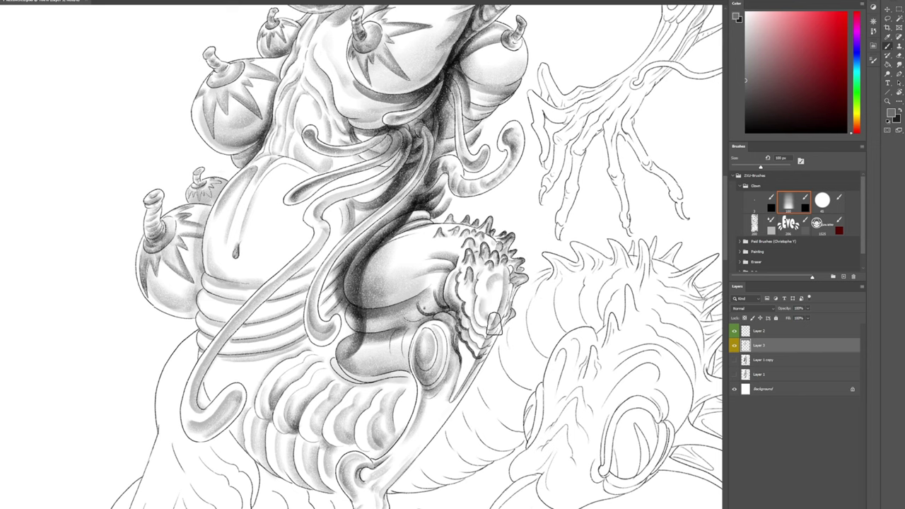
mouse_move(517, 278)
mouse_down()
mouse_move(491, 318)
mouse_move(490, 298)
mouse_move(488, 323)
mouse_move(508, 290)
mouse_move(478, 361)
mouse_up()
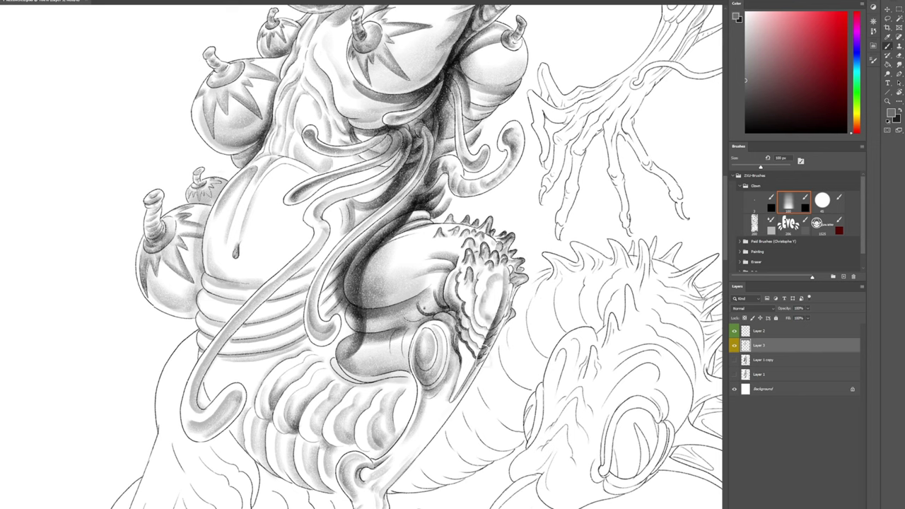
drag(519, 319, 503, 207)
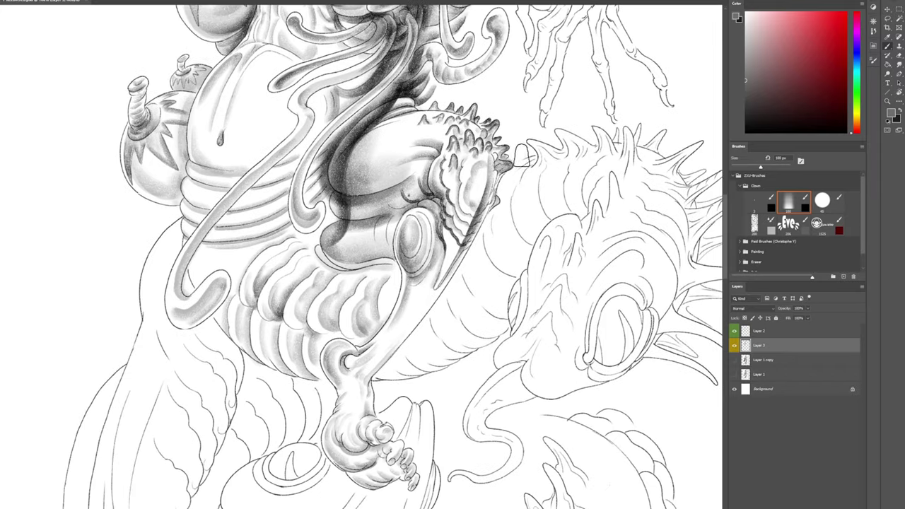
- Darken the outermost knee spikes and the knee's rear contour, keeping the shading clean along the outline
key(e)
key(b)
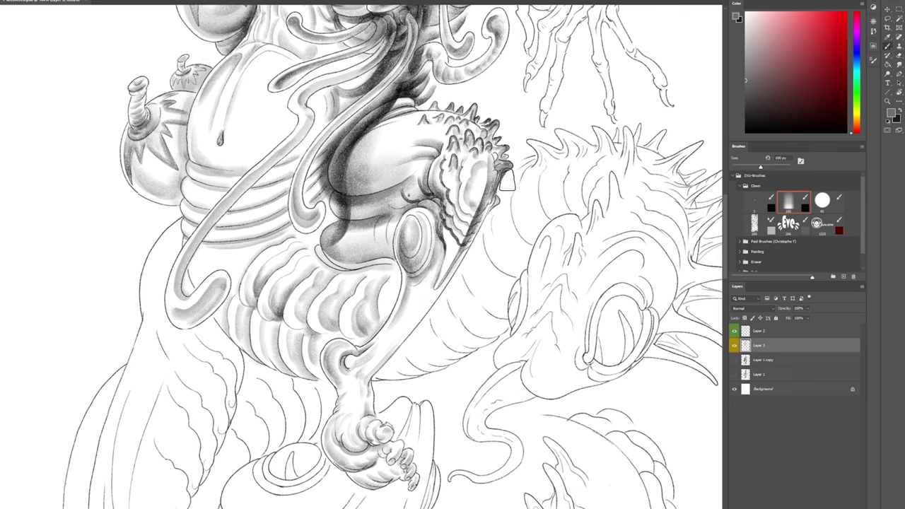
key(e)
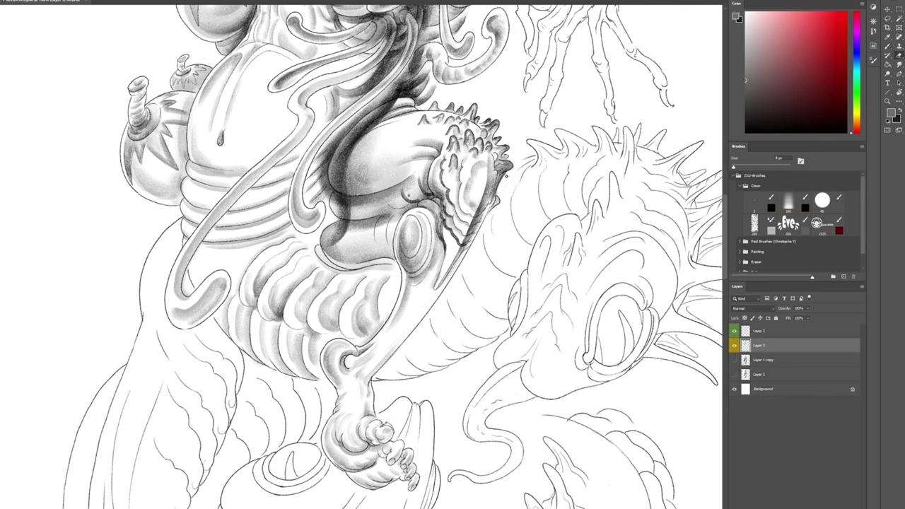
key(b)
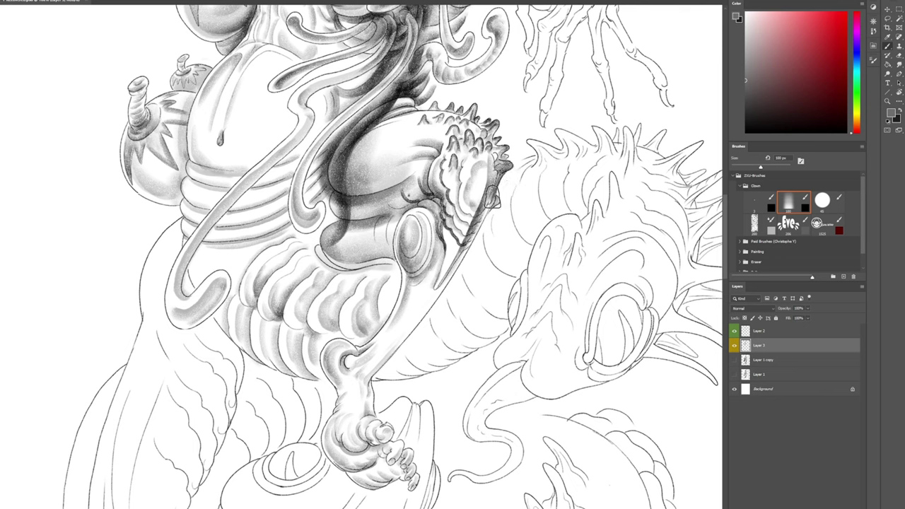
drag(494, 204, 477, 234)
key(bracketleft)
drag(470, 236, 498, 197)
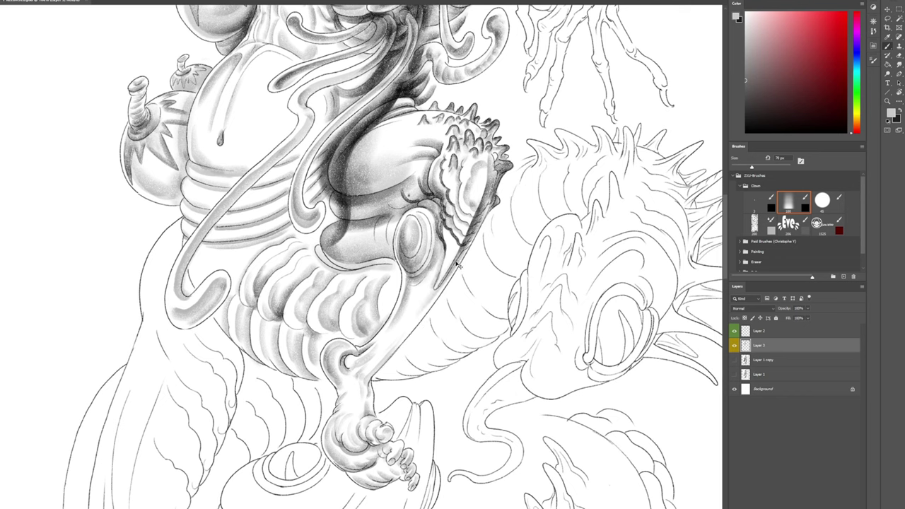
- Shade the rear edge of the lower leg in light grey from below the knee, using a 70 px brush
drag(419, 305, 455, 253)
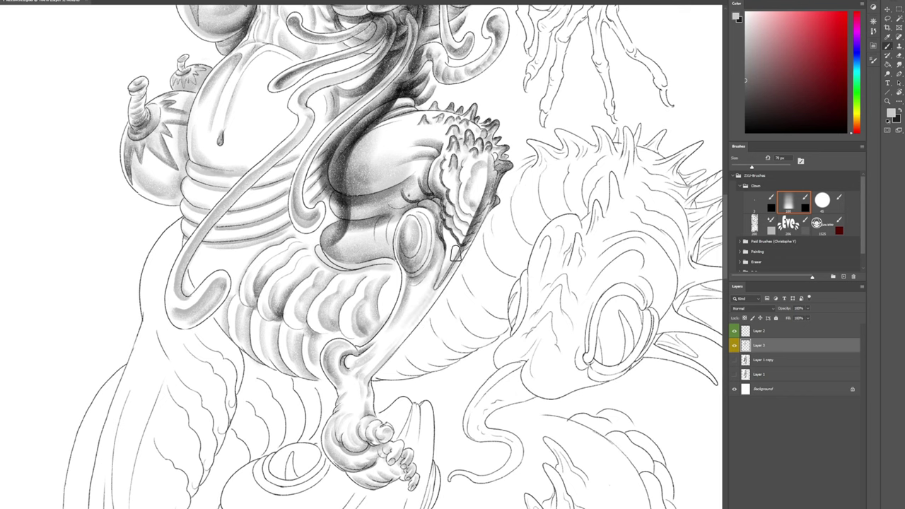
key(ctrl+z)
drag(402, 339, 470, 237)
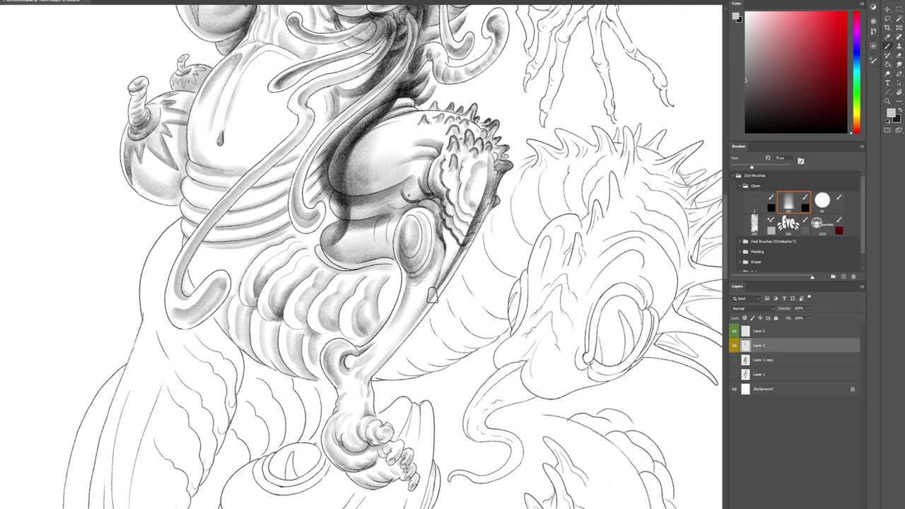
drag(431, 303, 472, 238)
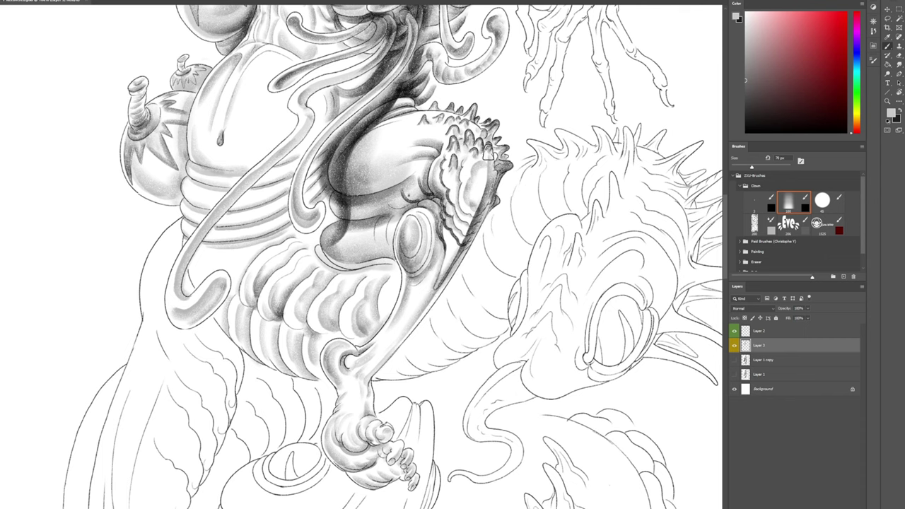
- Blend a broad light-grey tone across the knee plate and its lower ridges with an enlarged brush
key(bracketright)
key(bracketright)
key(bracketright)
key(bracketright)
key(bracketright)
key(bracketright)
key(bracketright)
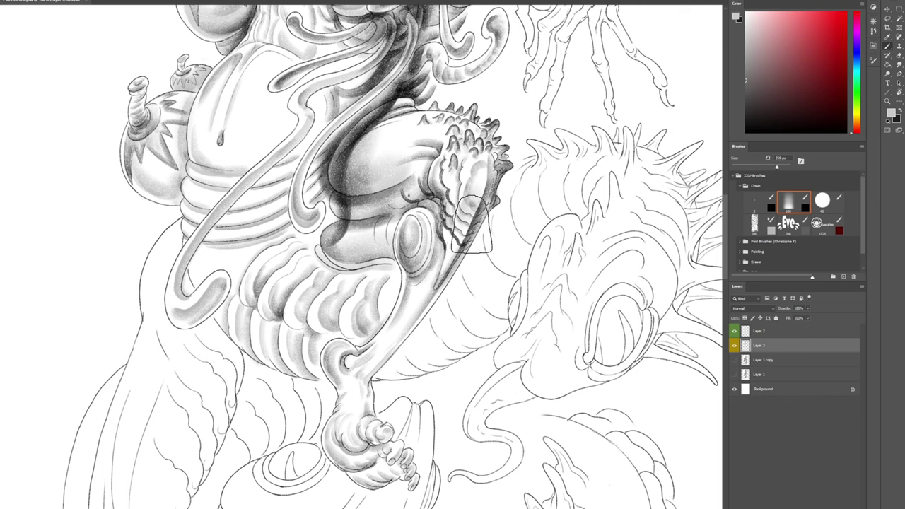
drag(465, 221, 483, 198)
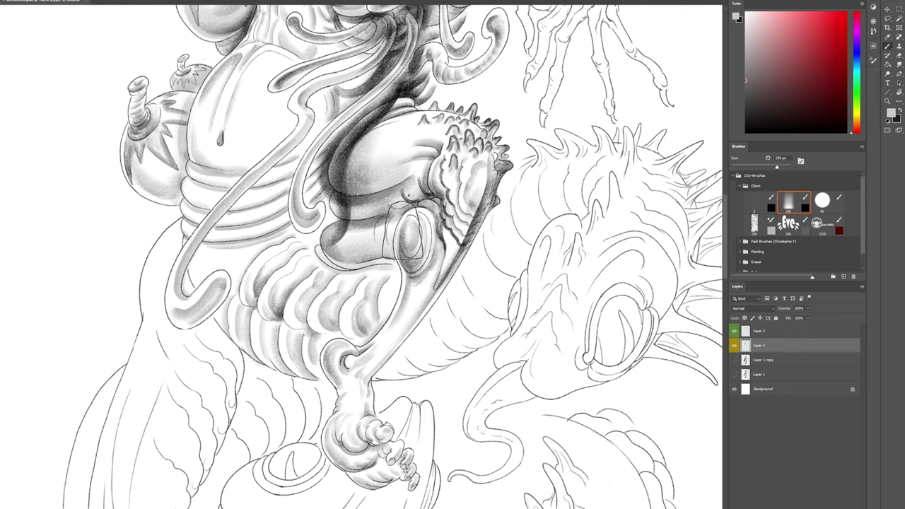
- Shade the rounded stump around the rim of the oval disc in mid grey with a 90 px brush
key(bracketleft)
key(bracketleft)
key(bracketleft)
key(bracketleft)
key(bracketleft)
key(bracketleft)
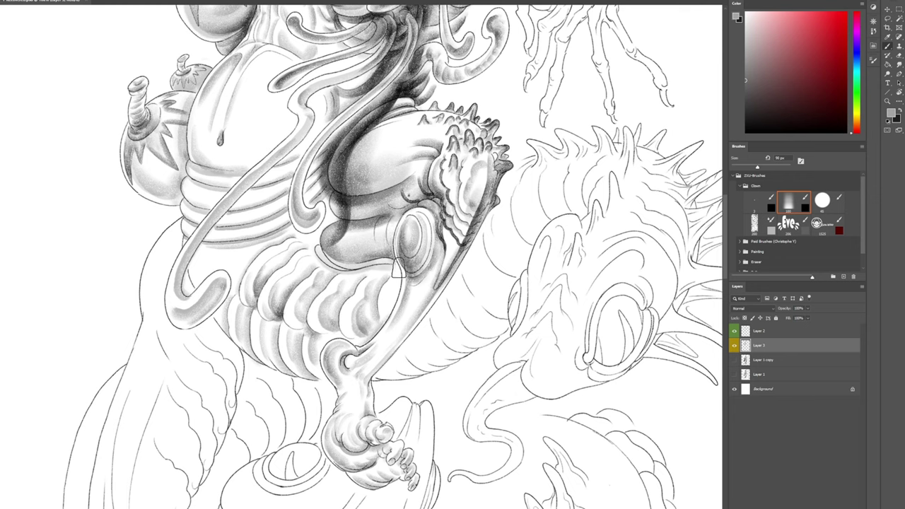
mouse_move(383, 235)
mouse_down()
mouse_move(388, 254)
mouse_move(372, 254)
mouse_up()
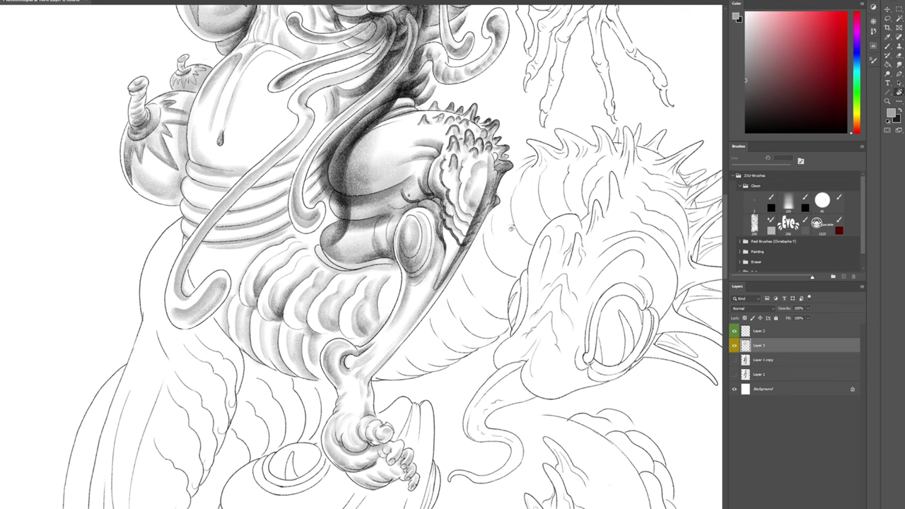
- Darken the curved bands on the stump and follow the oval disc's outer rim with grey shading
key(r)
drag(512, 228, 412, 133)
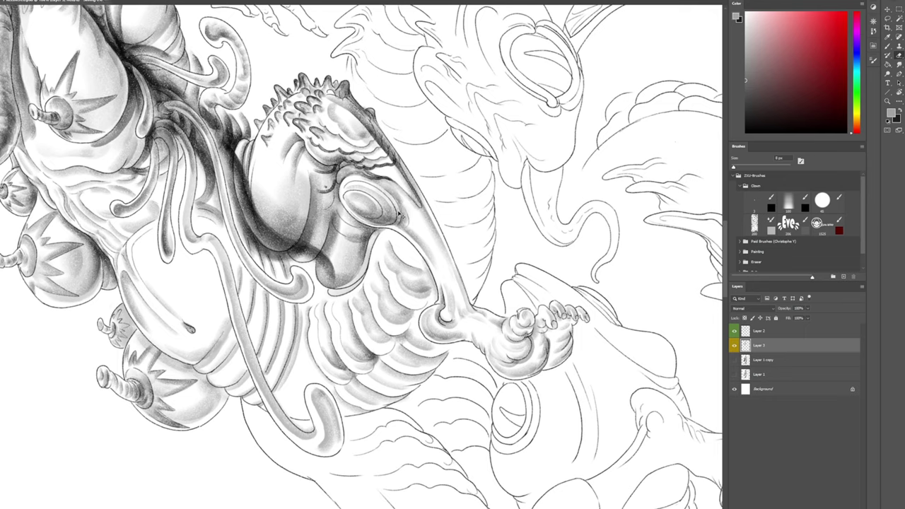
key(Escape)
key(b)
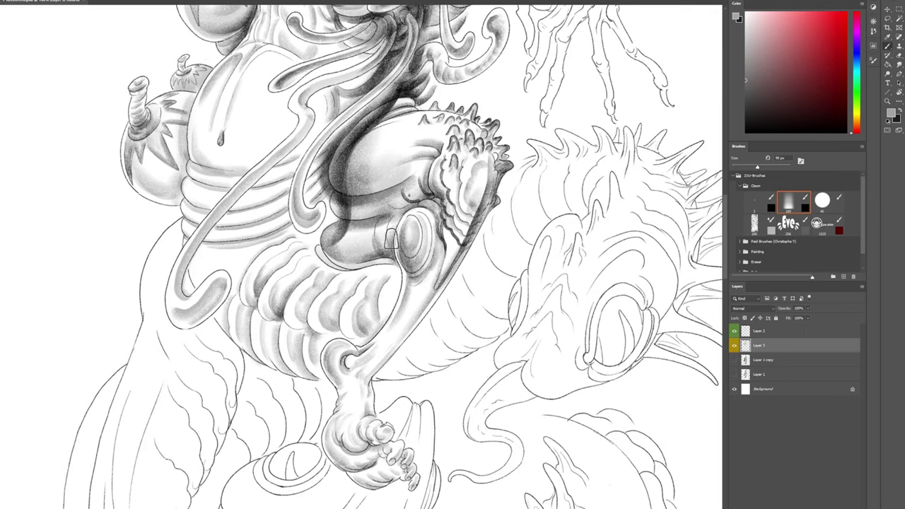
drag(393, 254, 413, 206)
mouse_move(376, 249)
mouse_down()
mouse_move(380, 225)
mouse_move(389, 242)
mouse_up()
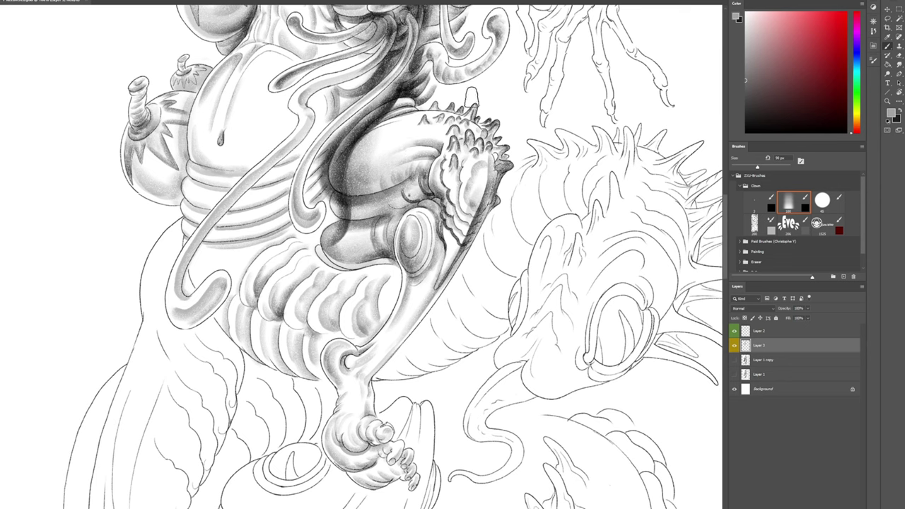
- Add contour shading along the thigh's upper curve and middle, the fold beneath it and the stump's rounded end
drag(368, 133, 409, 123)
mouse_move(359, 170)
mouse_down()
mouse_move(386, 181)
mouse_move(401, 176)
mouse_up()
mouse_move(359, 210)
mouse_down()
mouse_move(352, 214)
mouse_move(379, 216)
mouse_up()
mouse_move(338, 244)
mouse_down()
mouse_move(337, 256)
mouse_move(359, 260)
mouse_up()
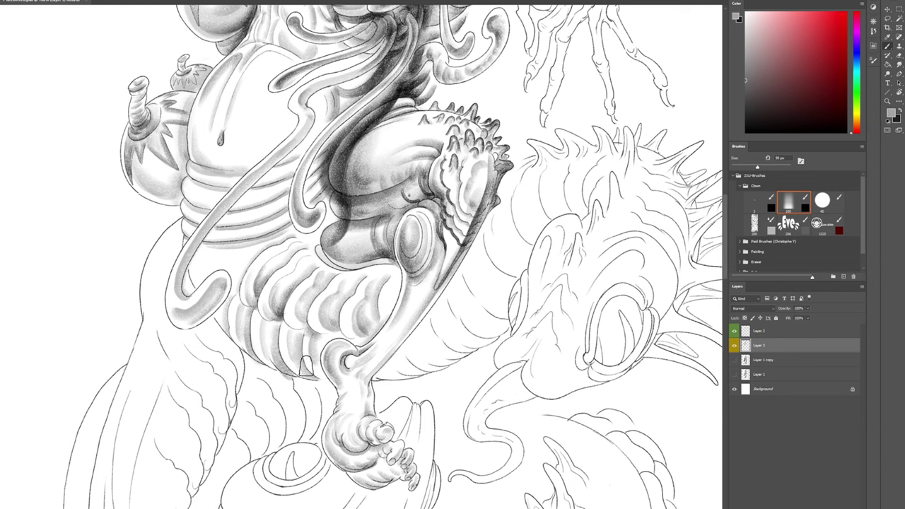
- Deepen the grey creases between the two rows of scalloped belly scales with a 40 px brush
key(bracketleft)
key(bracketleft)
key(bracketleft)
key(bracketleft)
key(bracketleft)
key(bracketleft)
key(bracketleft)
key(bracketleft)
key(bracketleft)
key(bracketleft)
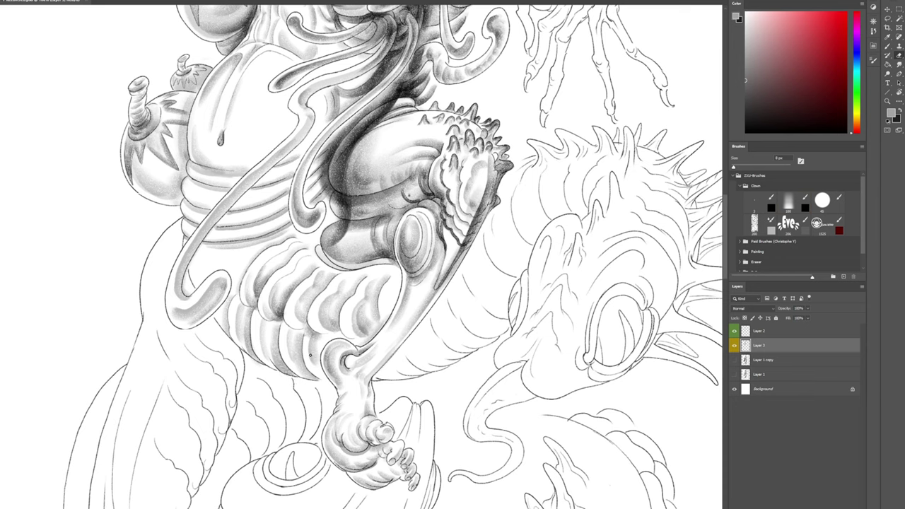
key(bracketright)
key(bracketright)
key(bracketright)
key(bracketright)
key(bracketright)
key(bracketright)
key(bracketright)
key(bracketright)
key(bracketright)
key(bracketright)
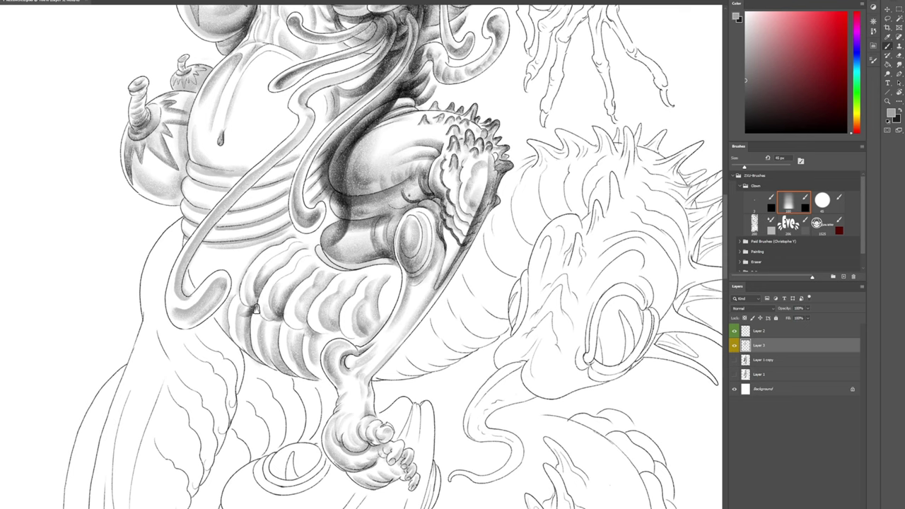
key(e)
key(b)
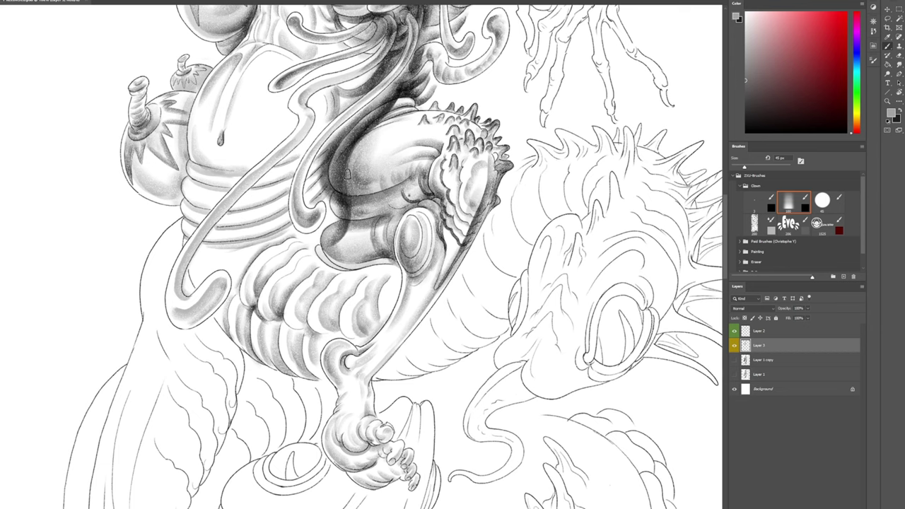
drag(548, 88, 514, 161)
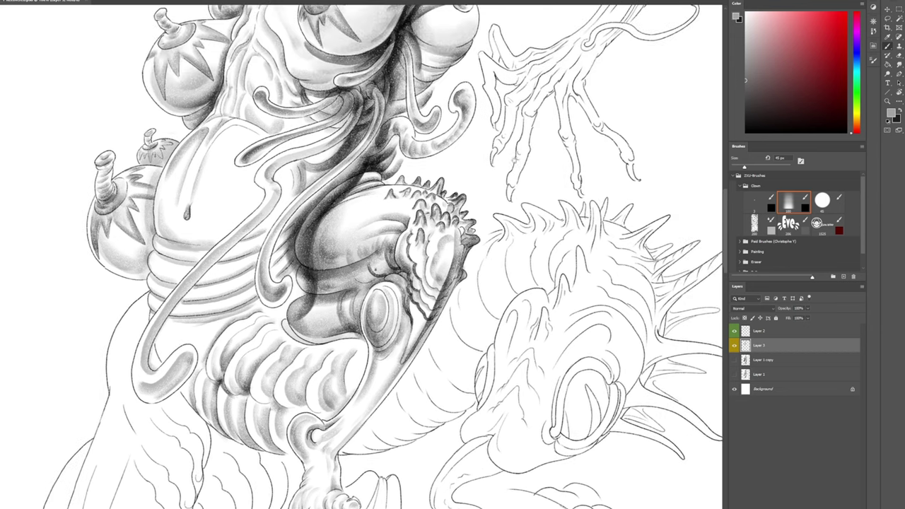
- Add grey shading around the bases of the spikes on top of the knee with a 40 px brush
key(r)
drag(510, 205, 433, 57)
mouse_move(419, 159)
mouse_down()
mouse_move(417, 168)
mouse_move(401, 155)
mouse_move(410, 173)
mouse_move(372, 157)
mouse_move(384, 162)
mouse_up()
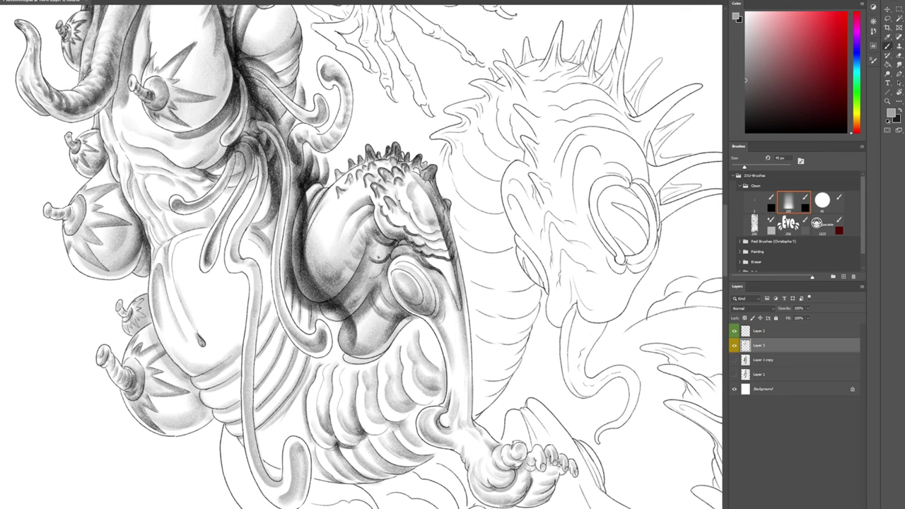
mouse_move(401, 161)
mouse_down()
mouse_move(421, 175)
mouse_move(425, 169)
mouse_up()
key(e)
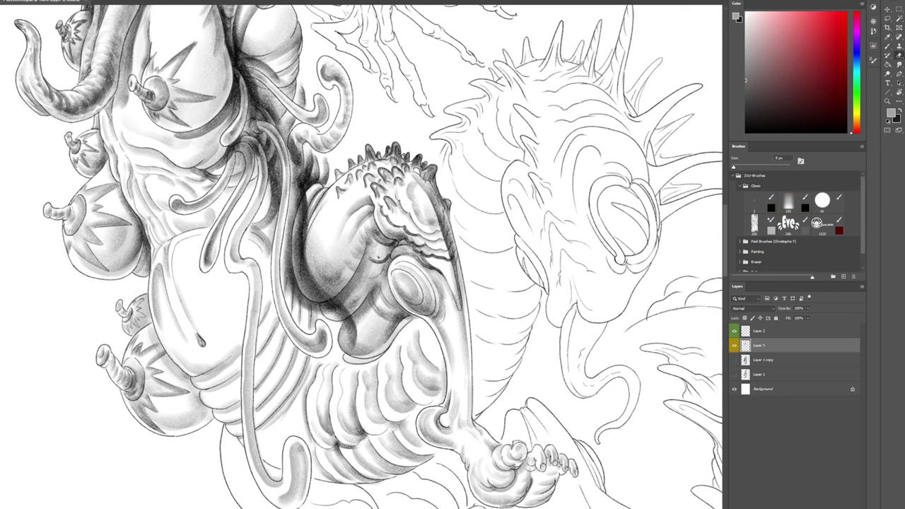
key(b)
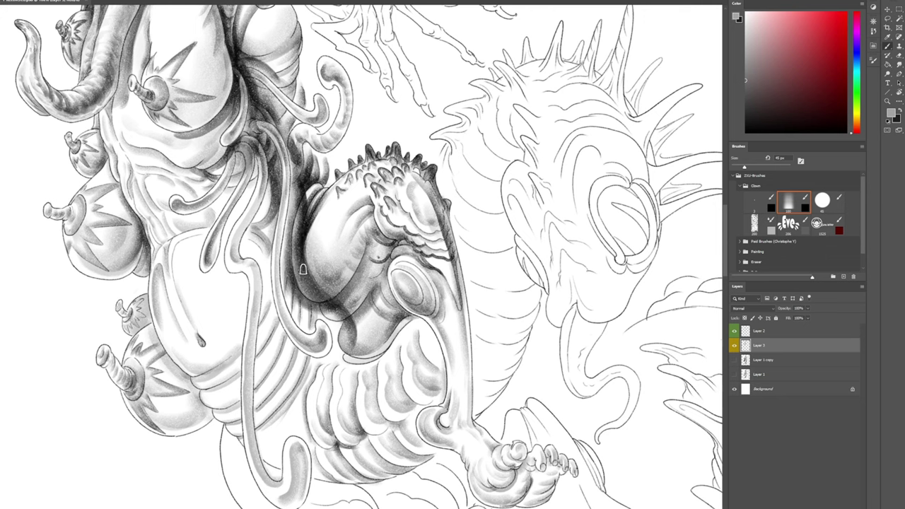
- Darken the thigh's outer edge beside the long tendril and the inner fold below the knee scales
drag(306, 219, 304, 262)
drag(306, 228, 313, 275)
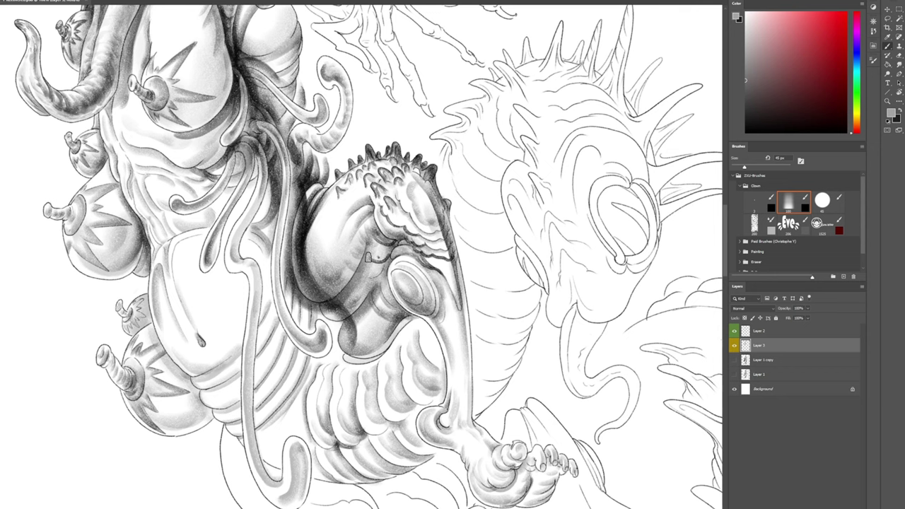
drag(372, 248, 341, 303)
mouse_move(365, 256)
mouse_down()
mouse_move(343, 304)
mouse_move(361, 235)
mouse_up()
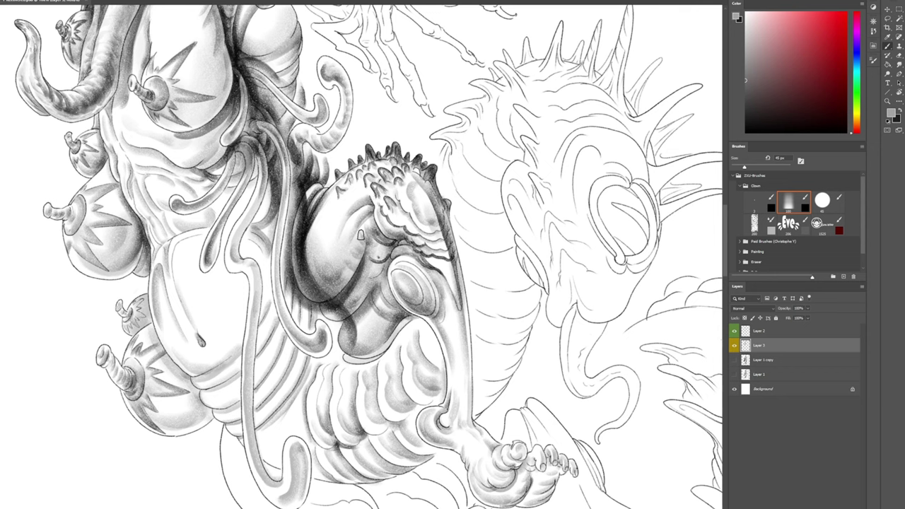
- Deepen the shading on the stump beneath the thigh, covering its upper crease, curved bands and rounded lower end
drag(336, 310, 383, 284)
drag(354, 326, 374, 283)
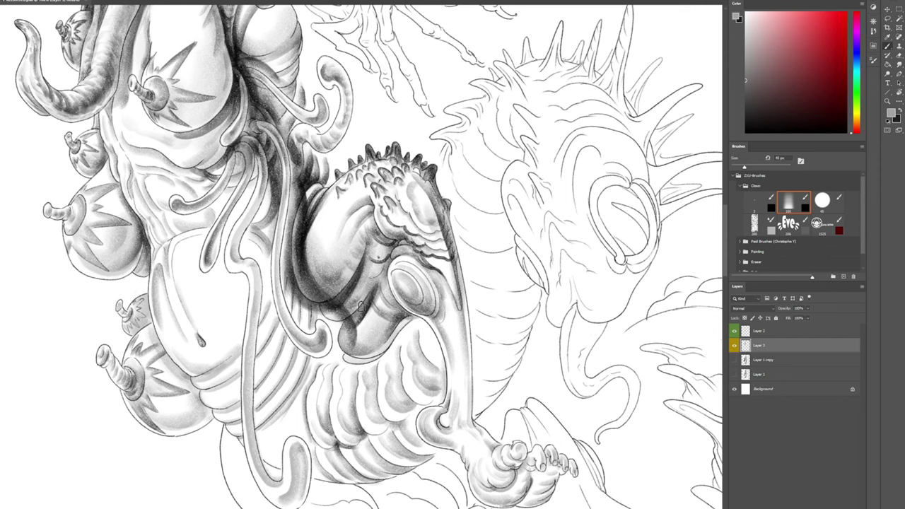
key(ctrl+z)
drag(355, 323, 366, 308)
drag(347, 347, 375, 345)
drag(370, 306, 400, 319)
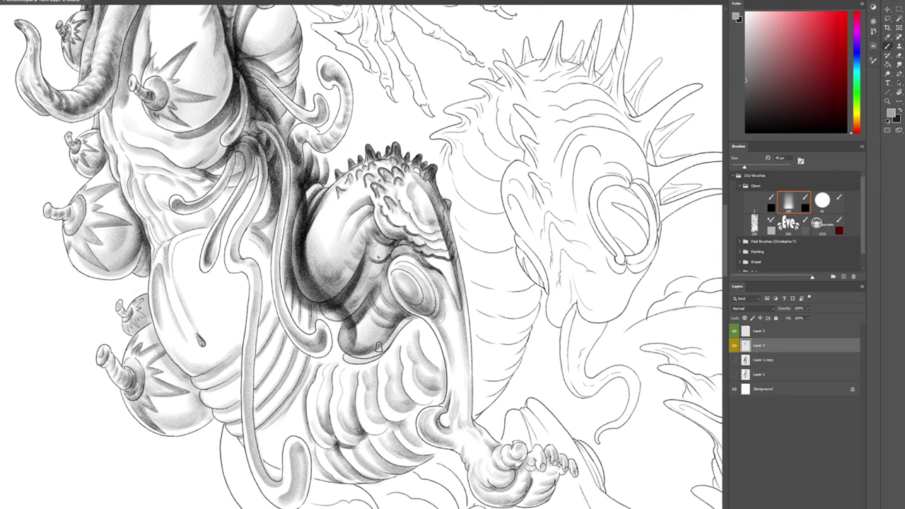
drag(352, 341, 359, 353)
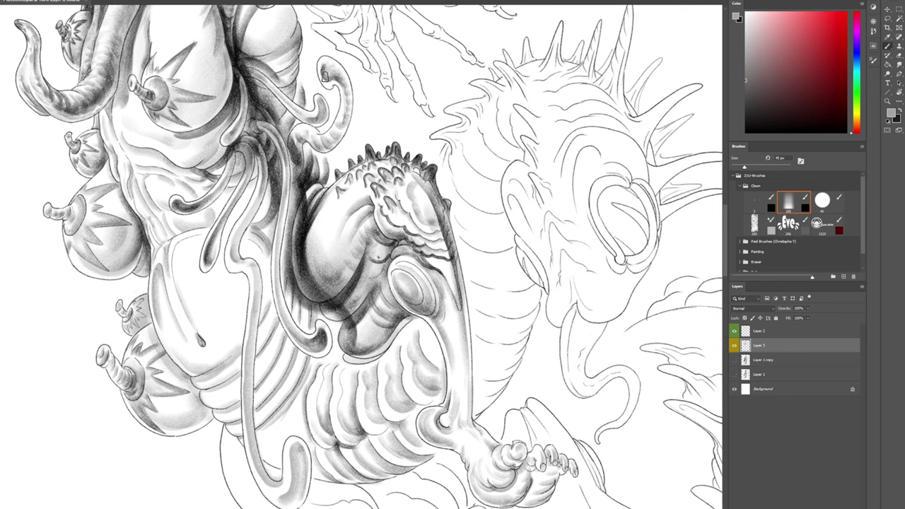
- Darken the insides of the curled tendril tips beside the torso and below the thigh
mouse_move(325, 75)
mouse_down()
mouse_move(329, 67)
mouse_move(332, 80)
mouse_move(327, 65)
mouse_move(335, 78)
mouse_up()
drag(331, 423, 318, 330)
mouse_move(287, 367)
mouse_down()
mouse_move(286, 354)
mouse_move(283, 395)
mouse_move(281, 382)
mouse_move(278, 405)
mouse_move(268, 409)
mouse_move(256, 401)
mouse_move(286, 384)
mouse_move(287, 363)
mouse_move(270, 409)
mouse_move(281, 388)
mouse_move(280, 405)
mouse_move(288, 393)
mouse_move(275, 375)
mouse_up()
- Shade the length of the slender lower leg from the oval disc down to the hooked heel
mouse_move(416, 325)
mouse_down()
mouse_move(432, 320)
mouse_move(387, 299)
mouse_move(415, 337)
mouse_move(411, 210)
mouse_up()
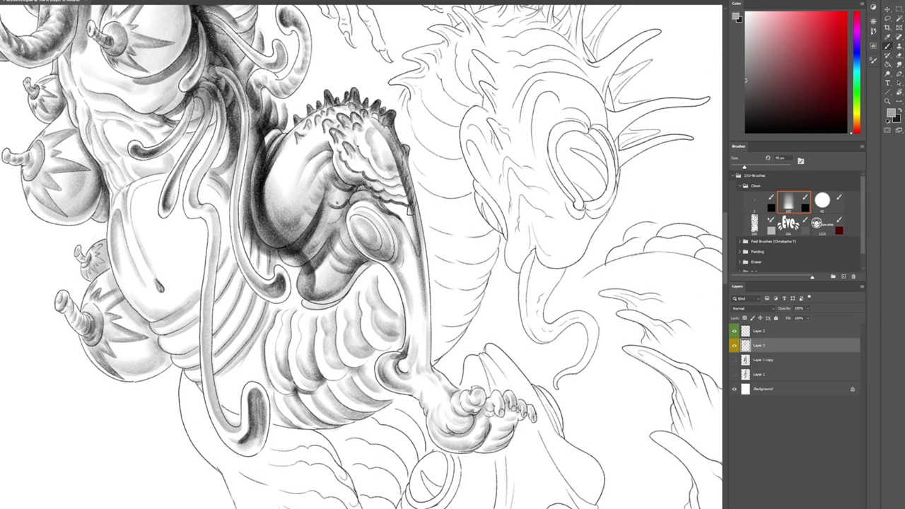
key(ctrl+z)
drag(426, 320, 414, 224)
key(ctrl+z)
drag(426, 322, 417, 218)
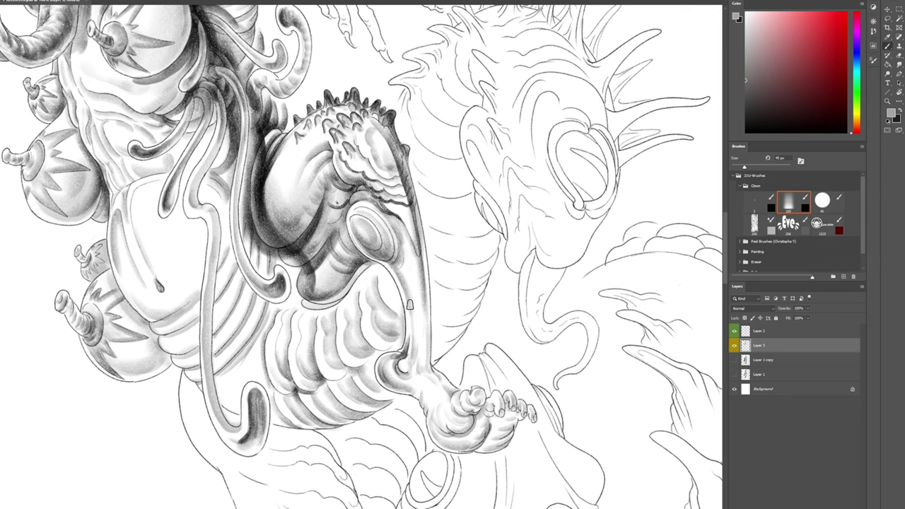
mouse_move(407, 366)
mouse_down()
mouse_move(411, 343)
mouse_move(410, 354)
mouse_up()
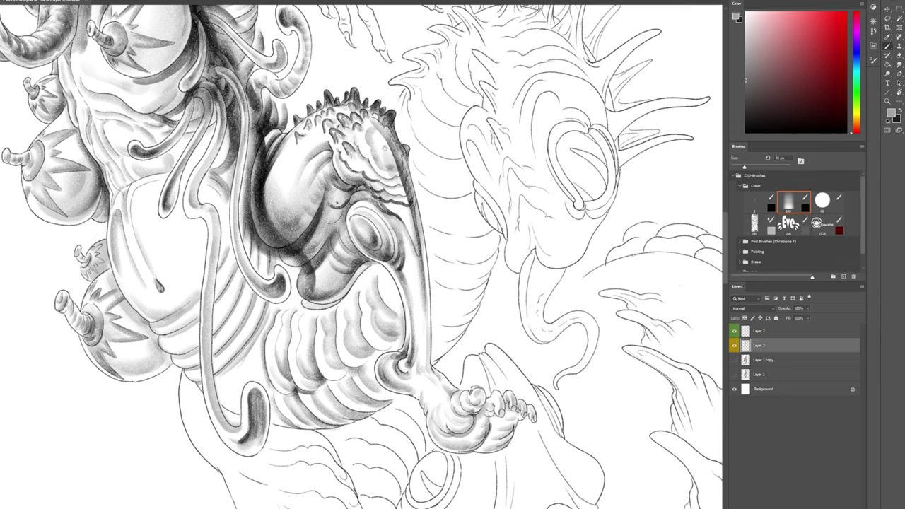
- Darken the stump alongside the oval disc's outer rim and follow the stump's rounded lower edge with grey shading
scroll(378, 225, up, 3)
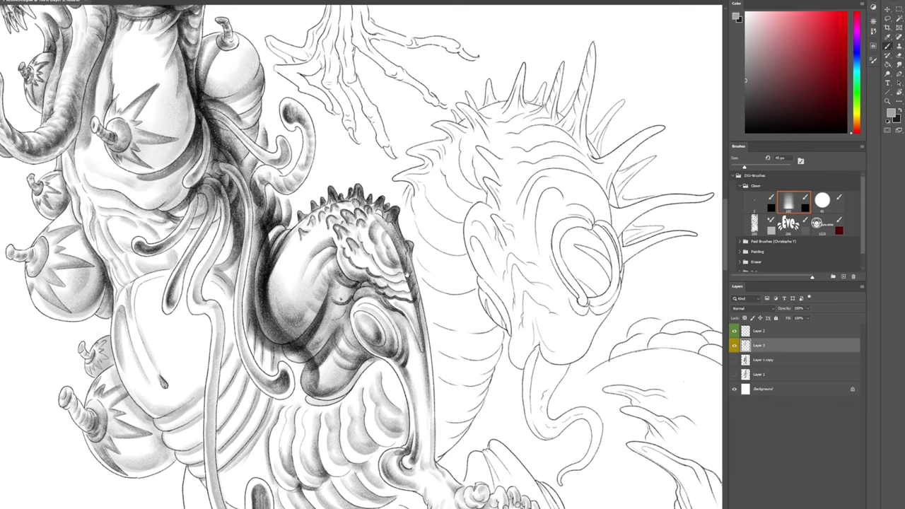
scroll(402, 188, down, 2)
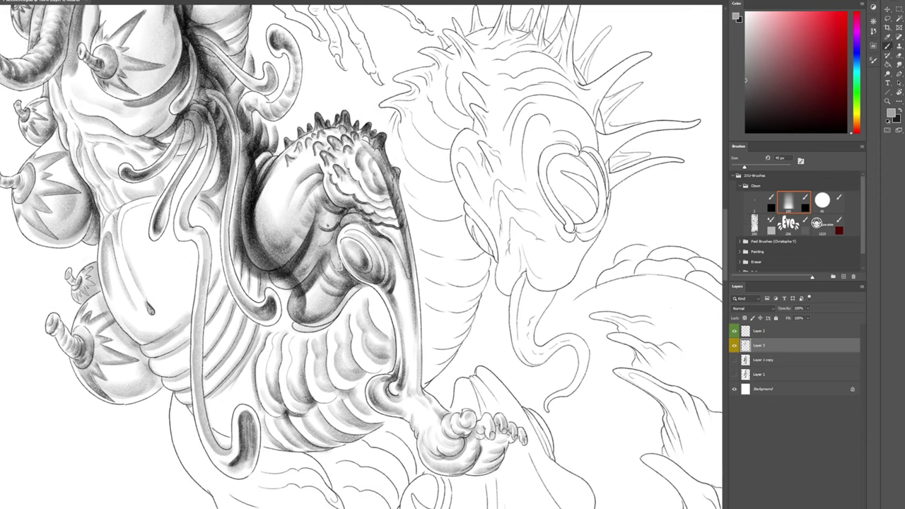
drag(340, 266, 340, 224)
key(ctrl+z)
drag(349, 280, 341, 223)
key(ctrl+z)
mouse_move(350, 283)
mouse_down()
mouse_move(337, 226)
mouse_move(340, 269)
mouse_move(340, 223)
mouse_up()
drag(293, 323, 335, 305)
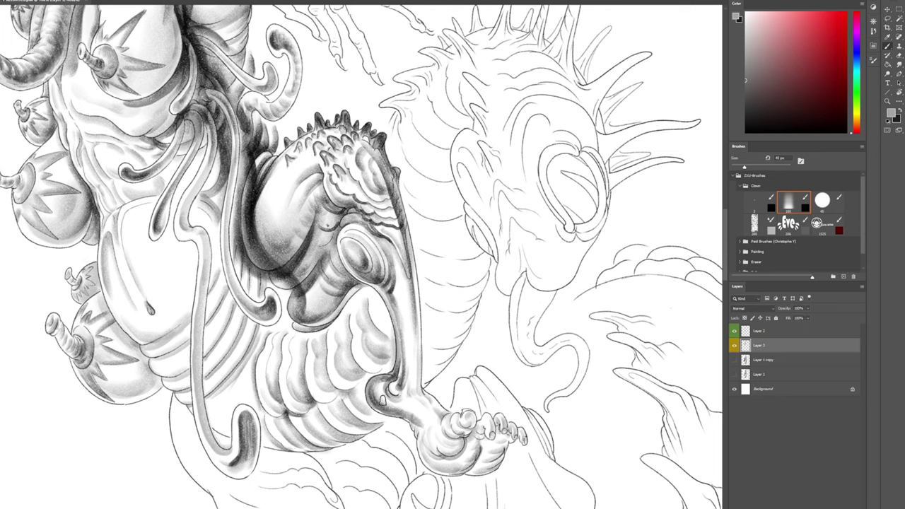
- Undo the last stroke and shade the lower leg's hooked heel and the underside of the foot in grey
key(ctrl+z)
mouse_move(392, 307)
mouse_down()
mouse_move(399, 368)
mouse_move(368, 390)
mouse_move(371, 401)
mouse_move(411, 422)
mouse_move(428, 464)
mouse_move(482, 455)
mouse_up()
key(e)
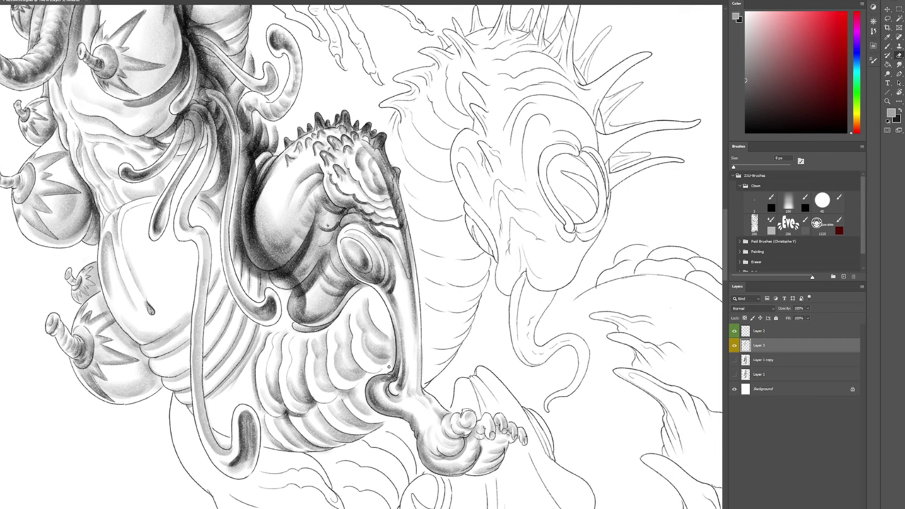
key(b)
- Deepen the crease running along the thigh beneath the knee scales, undoing unwanted strokes
key(r)
mouse_move(453, 218)
mouse_down()
mouse_move(293, 119)
mouse_move(274, 122)
mouse_up()
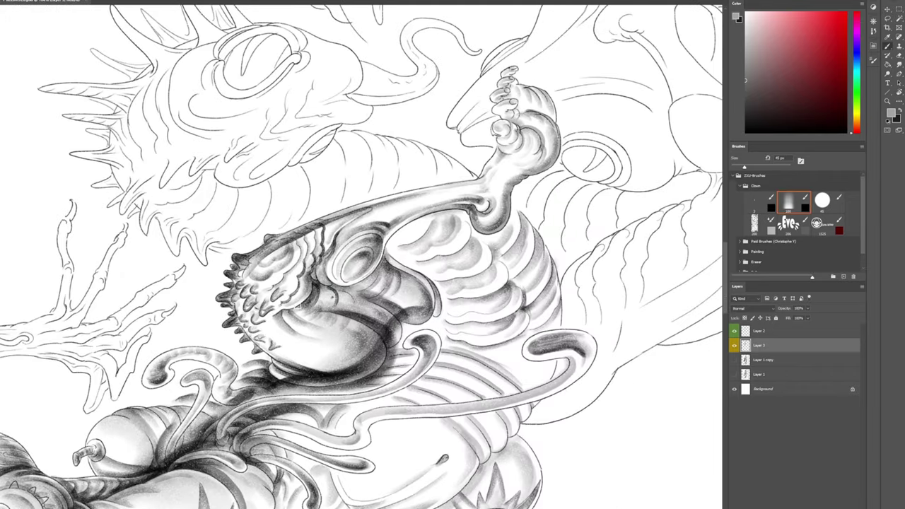
mouse_move(316, 288)
mouse_down()
mouse_move(307, 305)
mouse_move(279, 313)
mouse_move(304, 308)
mouse_up()
key(ctrl+z)
key(ctrl+z)
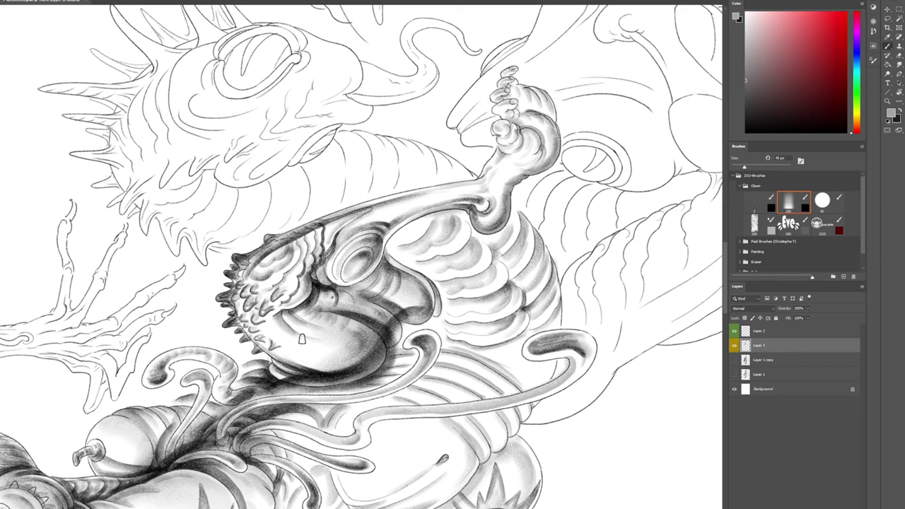
- Layer contour bands down the thigh's outer side in a lighter grey and shade the edge of the oval disc
mouse_move(302, 340)
mouse_down()
mouse_move(276, 291)
mouse_move(270, 222)
mouse_up()
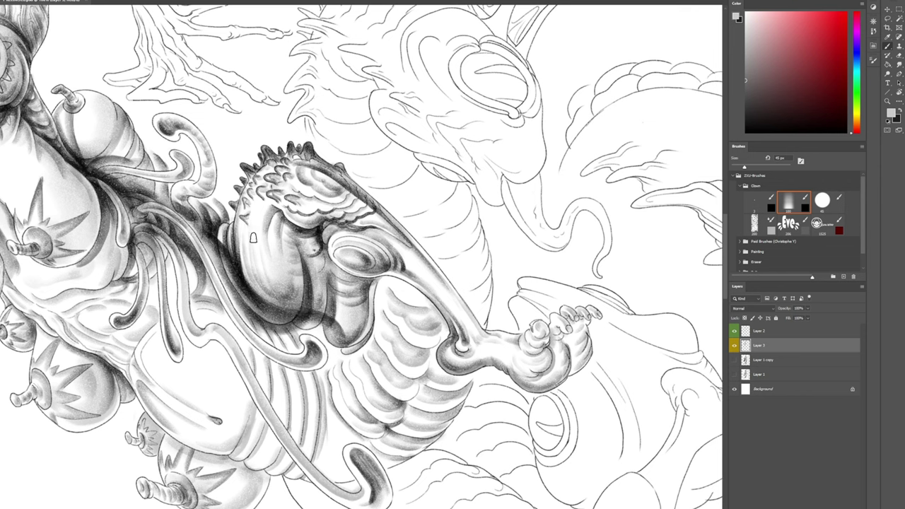
drag(246, 236, 255, 290)
mouse_move(242, 242)
mouse_down()
mouse_move(250, 285)
mouse_move(260, 287)
mouse_up()
mouse_move(245, 251)
mouse_down()
mouse_move(264, 300)
mouse_move(256, 289)
mouse_move(267, 296)
mouse_up()
drag(246, 230, 256, 305)
mouse_move(250, 273)
mouse_down()
mouse_move(266, 298)
mouse_move(245, 282)
mouse_move(269, 310)
mouse_move(275, 276)
mouse_move(303, 319)
mouse_move(275, 311)
mouse_move(292, 319)
mouse_move(306, 310)
mouse_move(295, 319)
mouse_move(331, 266)
mouse_move(328, 250)
mouse_move(319, 281)
mouse_move(326, 246)
mouse_move(336, 282)
mouse_up()
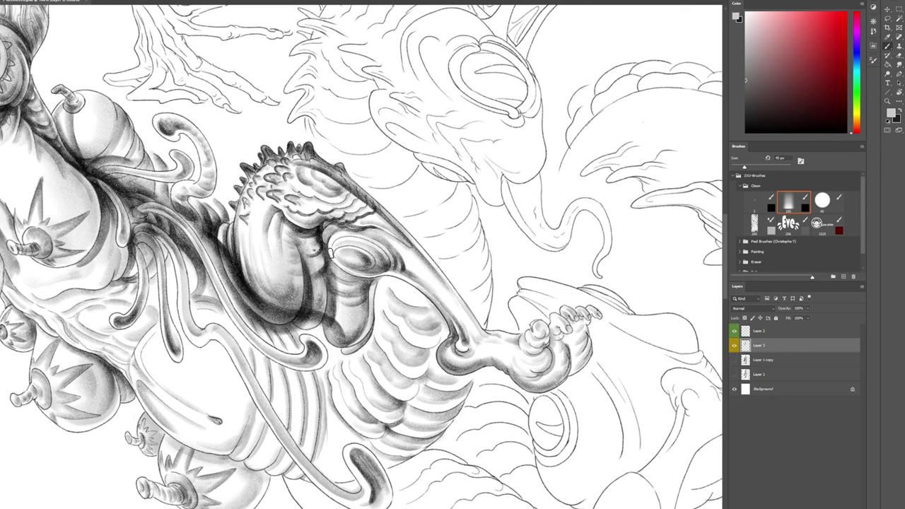
mouse_move(328, 237)
mouse_down()
mouse_move(338, 232)
mouse_move(336, 256)
mouse_move(348, 262)
mouse_move(332, 259)
mouse_move(344, 274)
mouse_up()
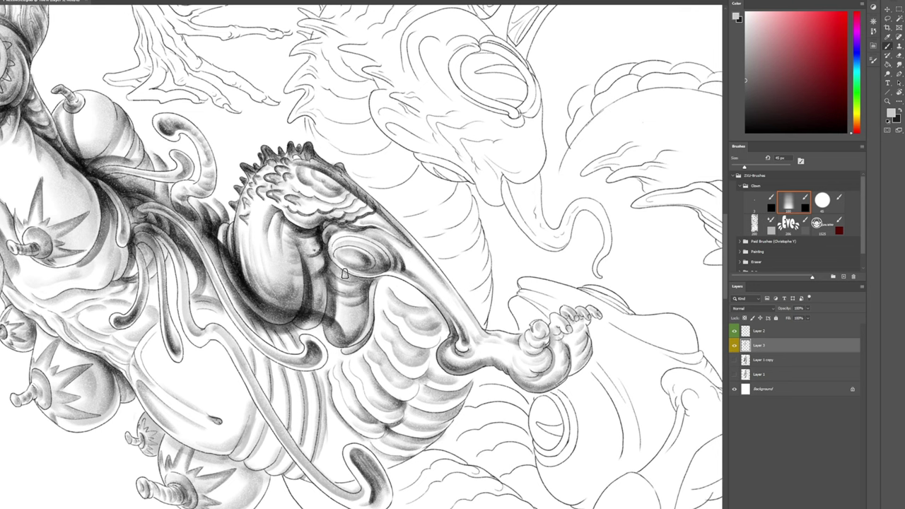